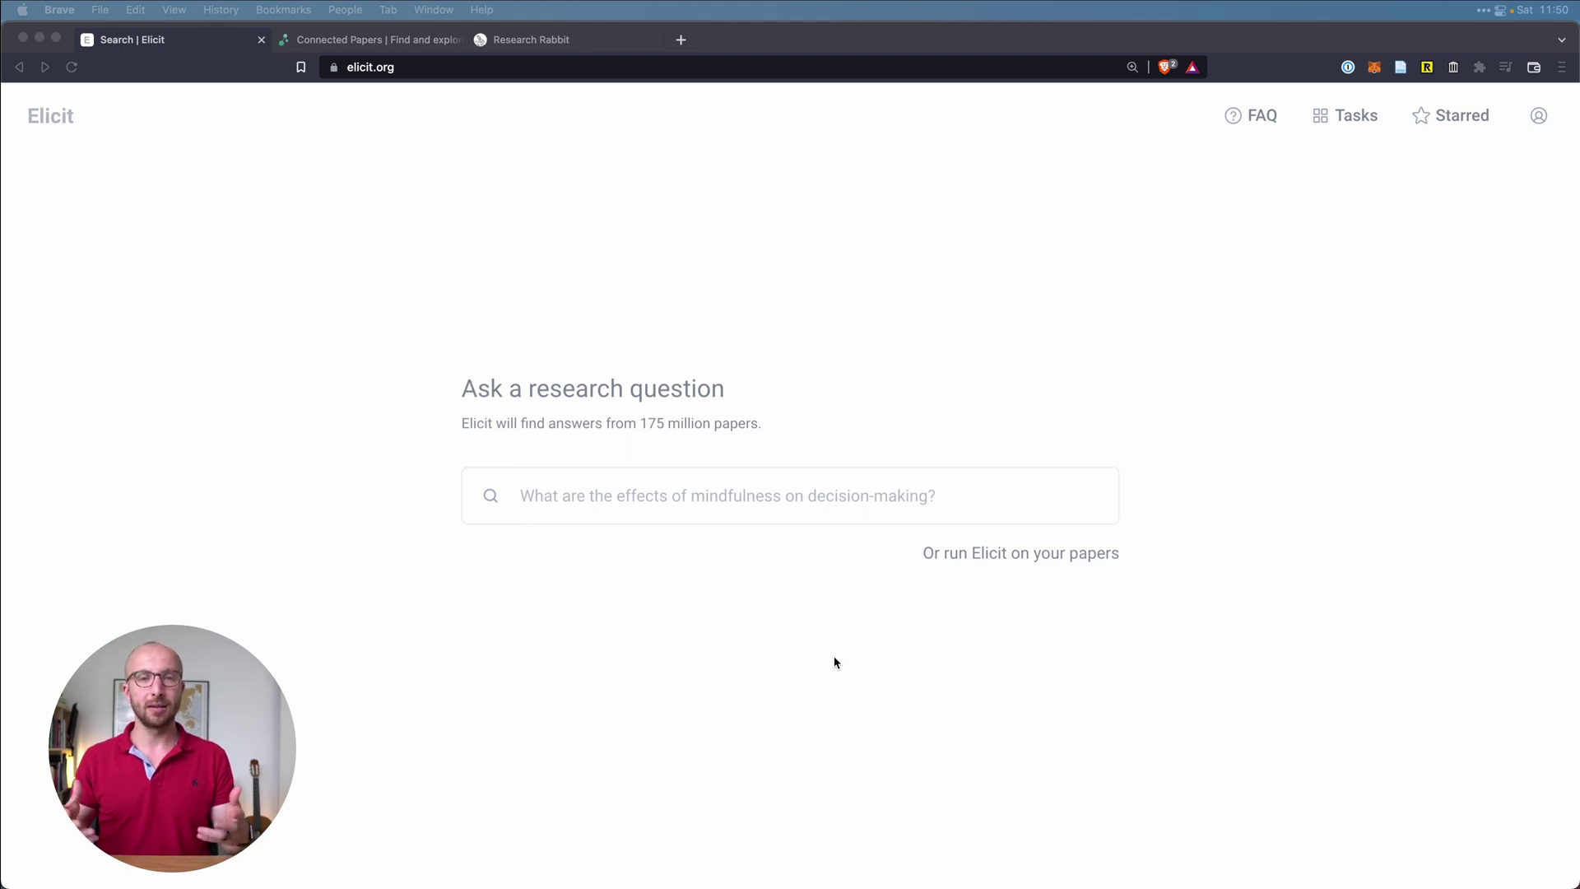
- Search Elicit for 'What are the effects of mindfullness on decision-making?'
left_click(674, 499)
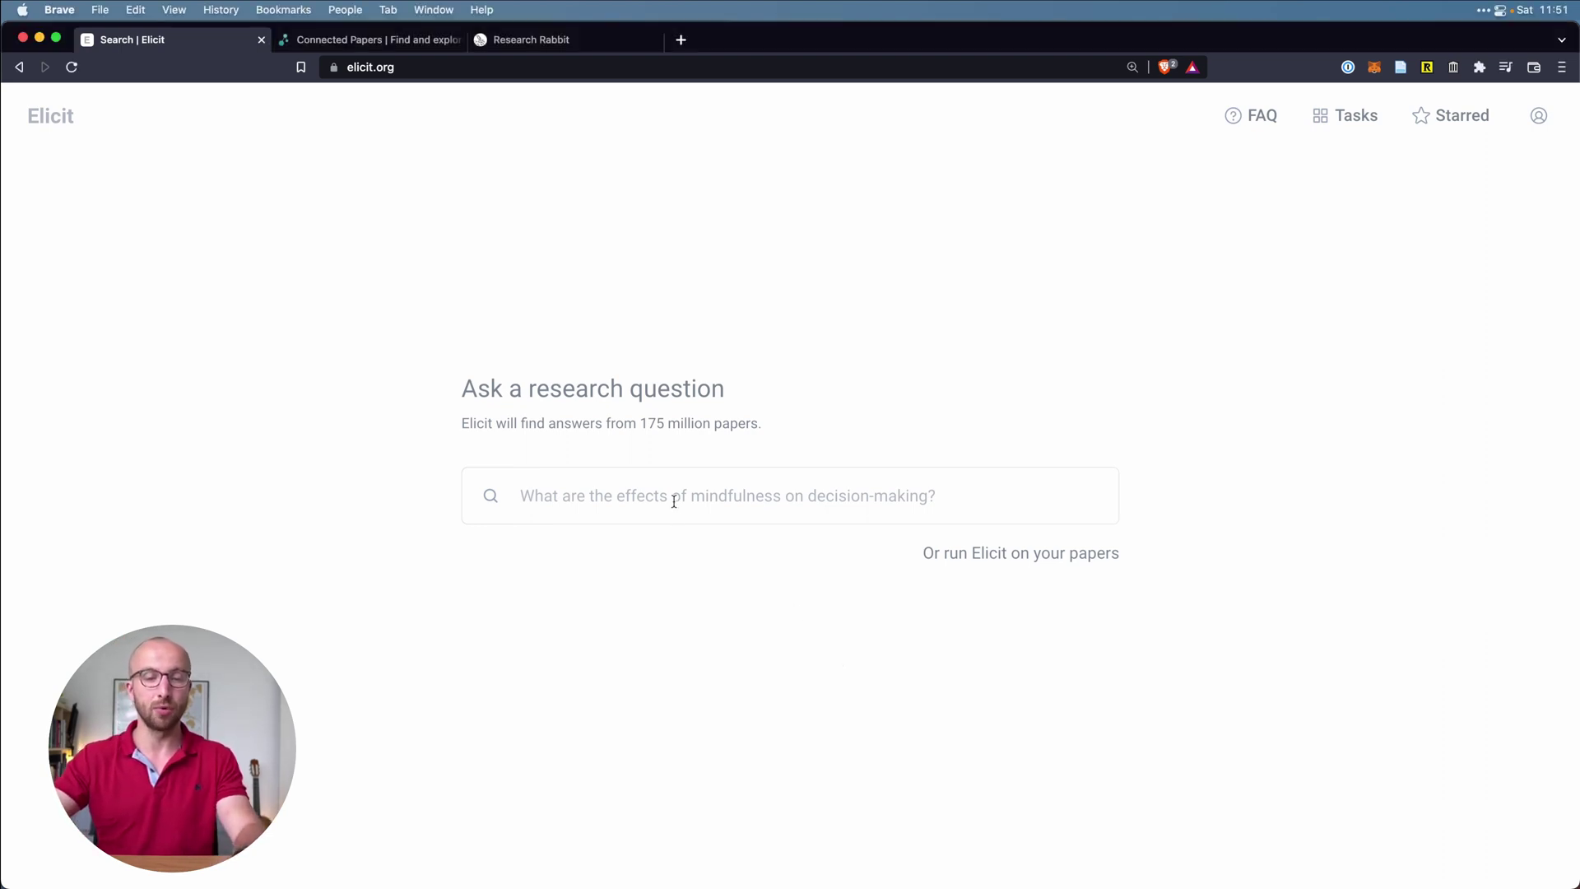
type("What are ")
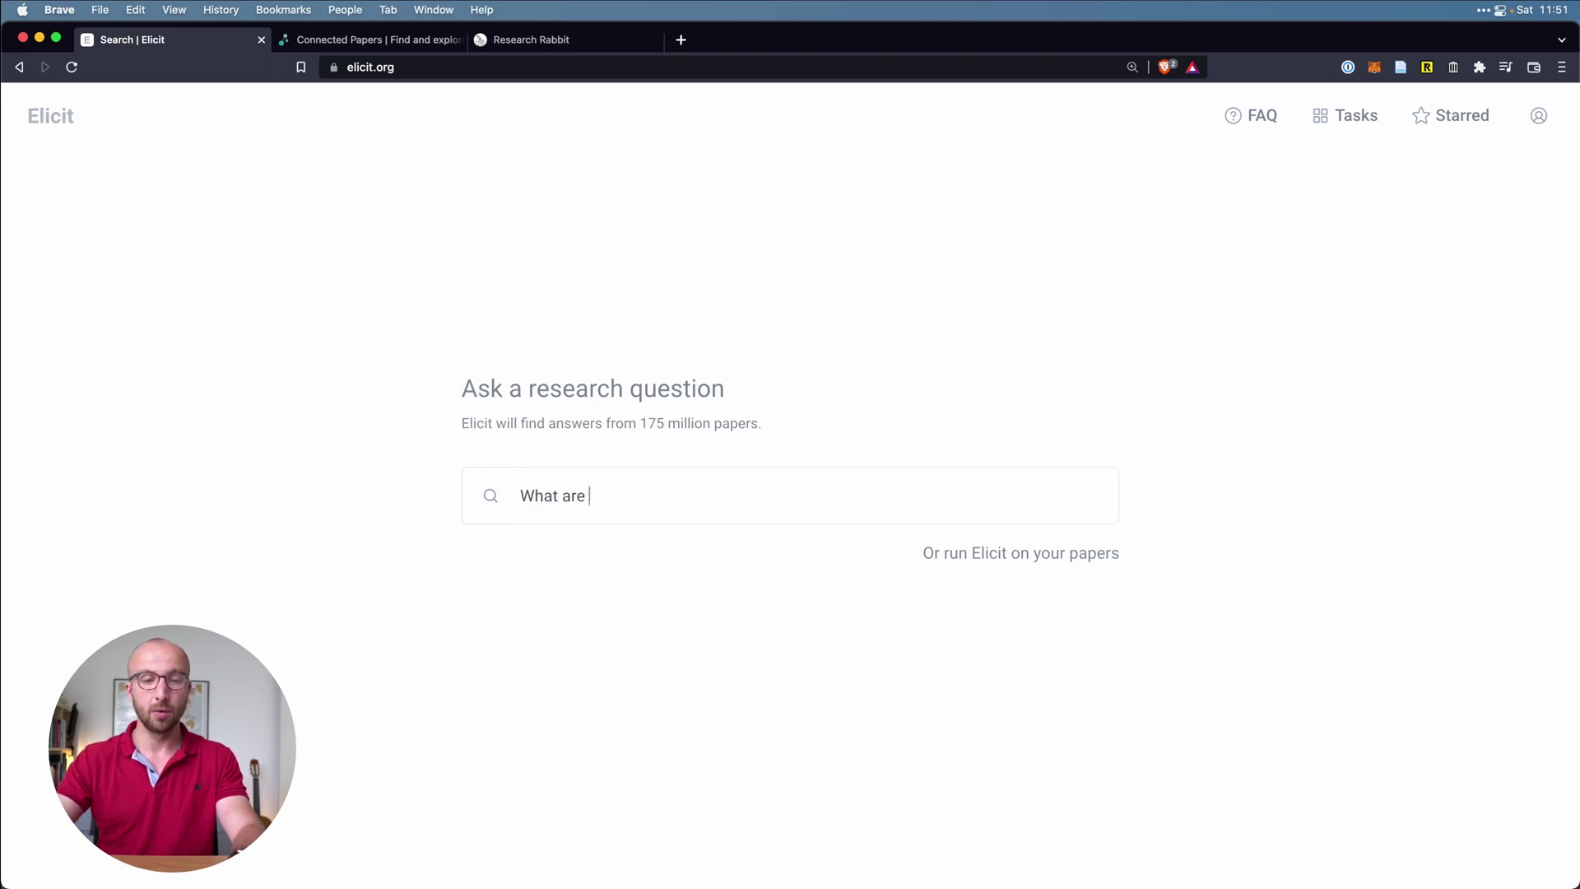
type("the effects o")
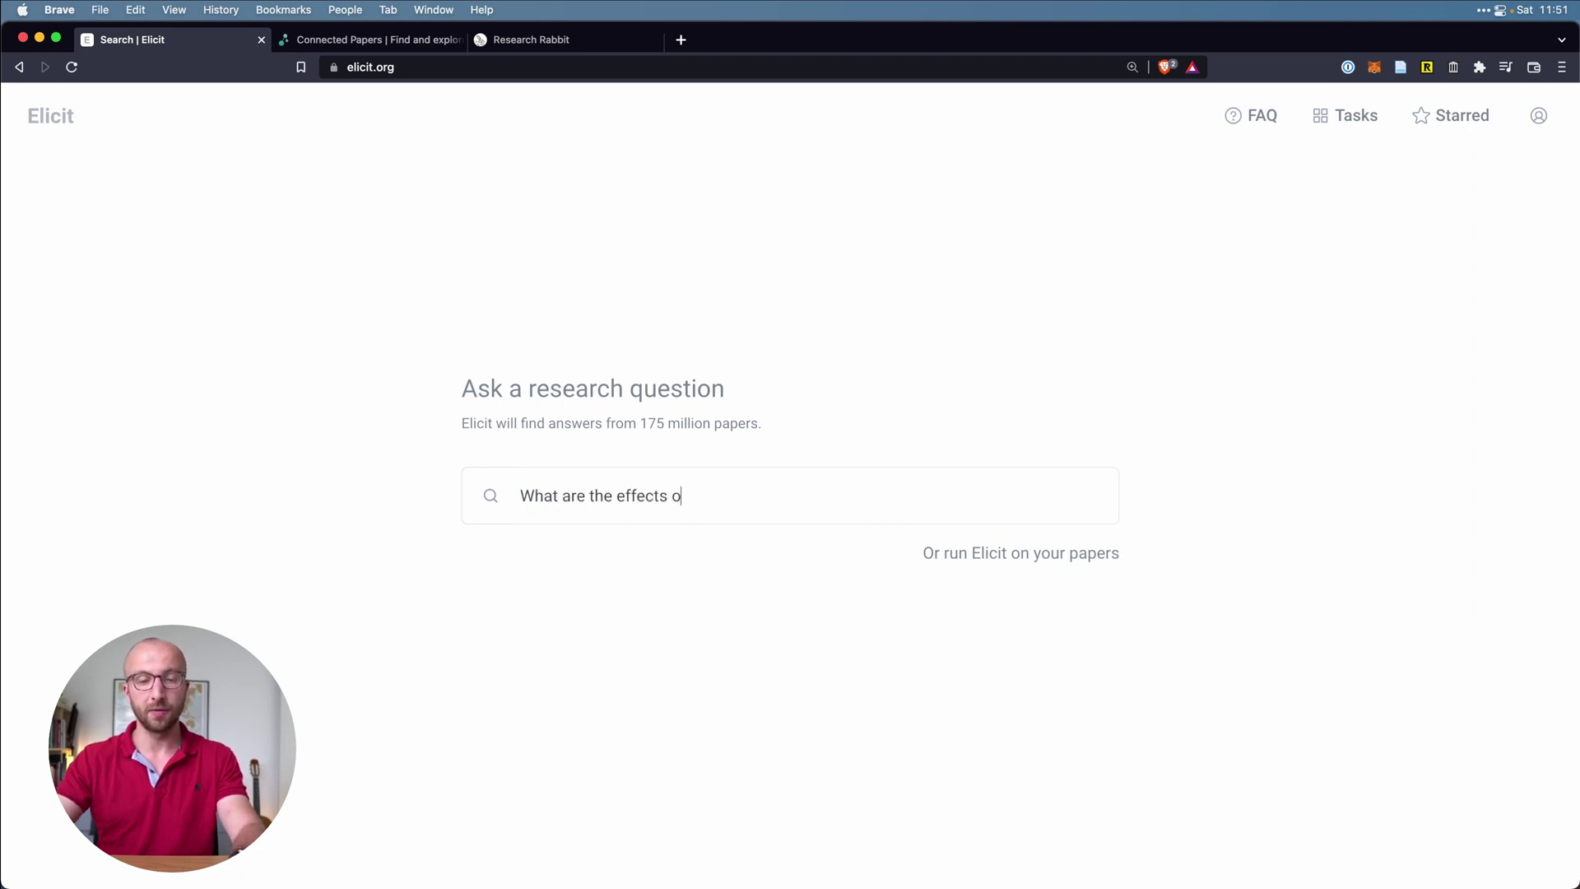
type("f mindfullness ")
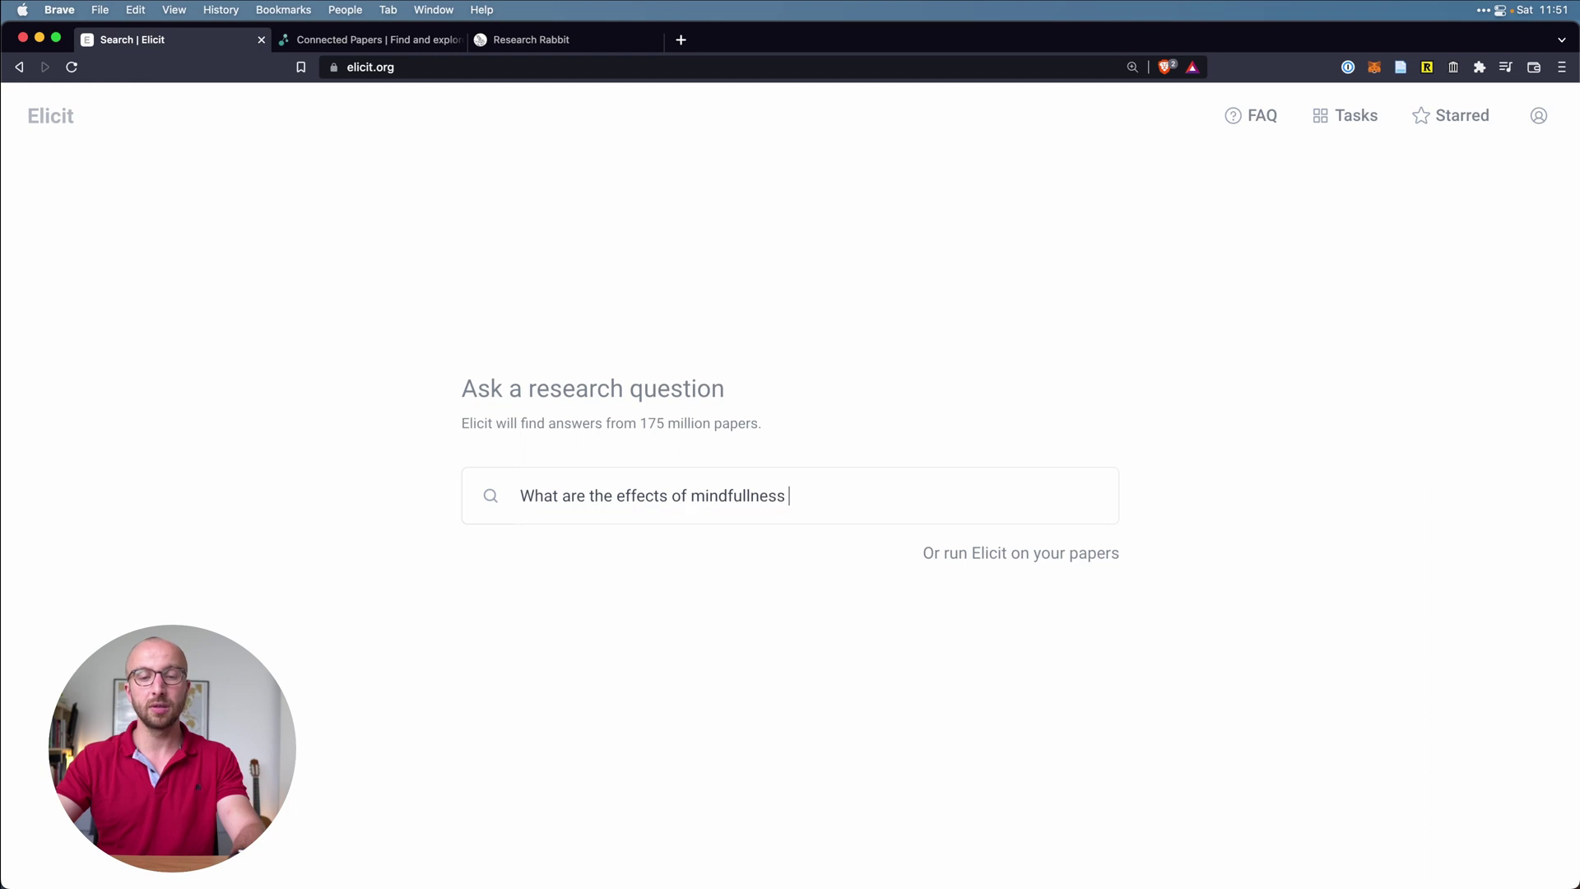
type("on decisio")
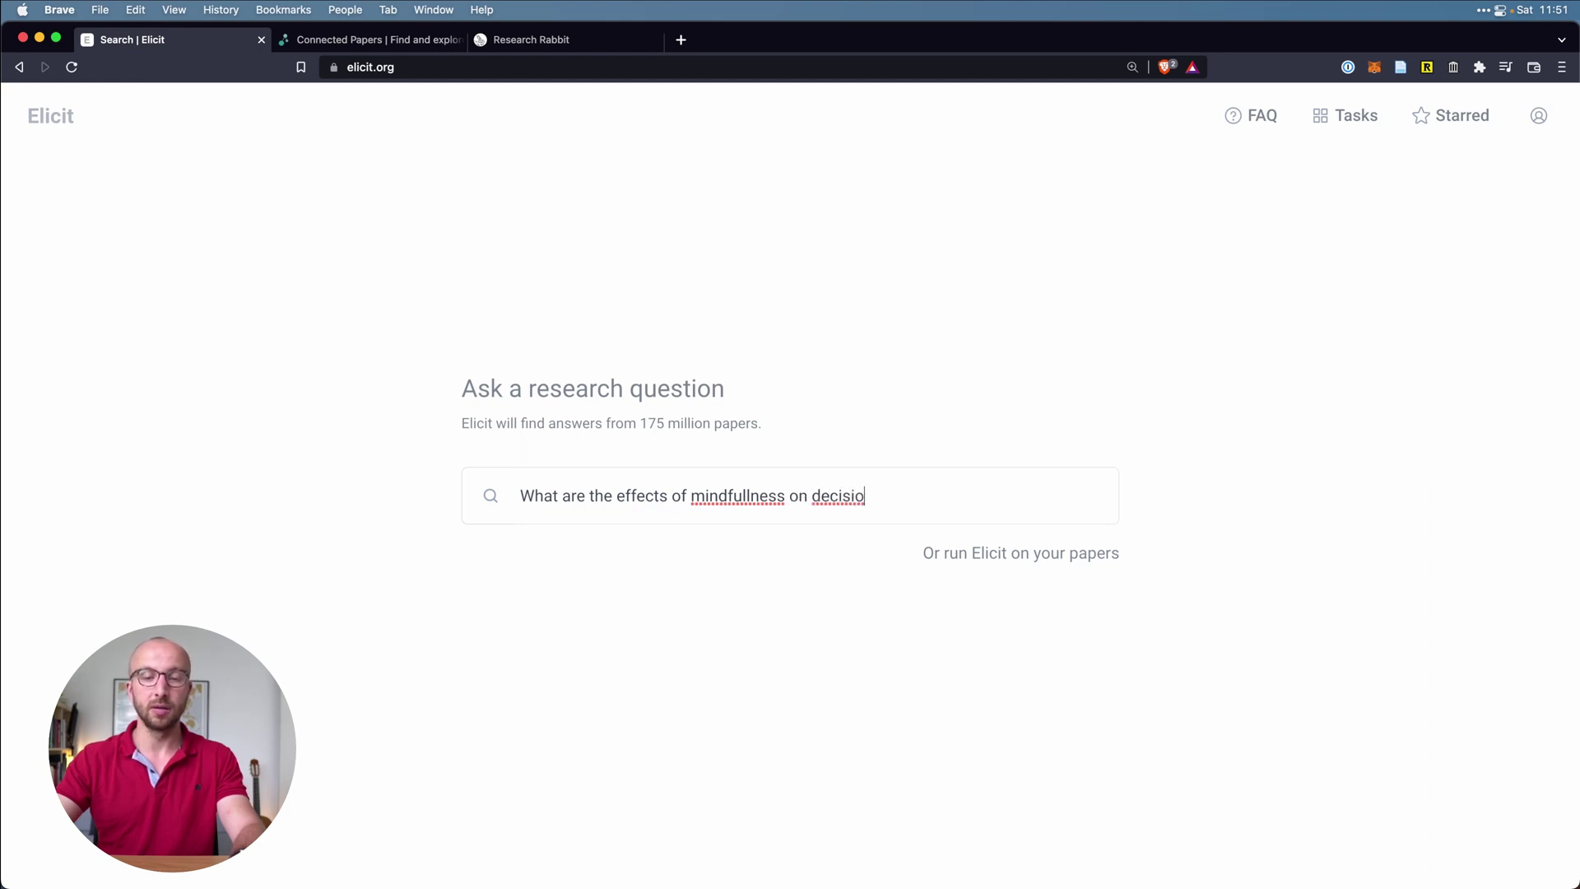
type("n-making?")
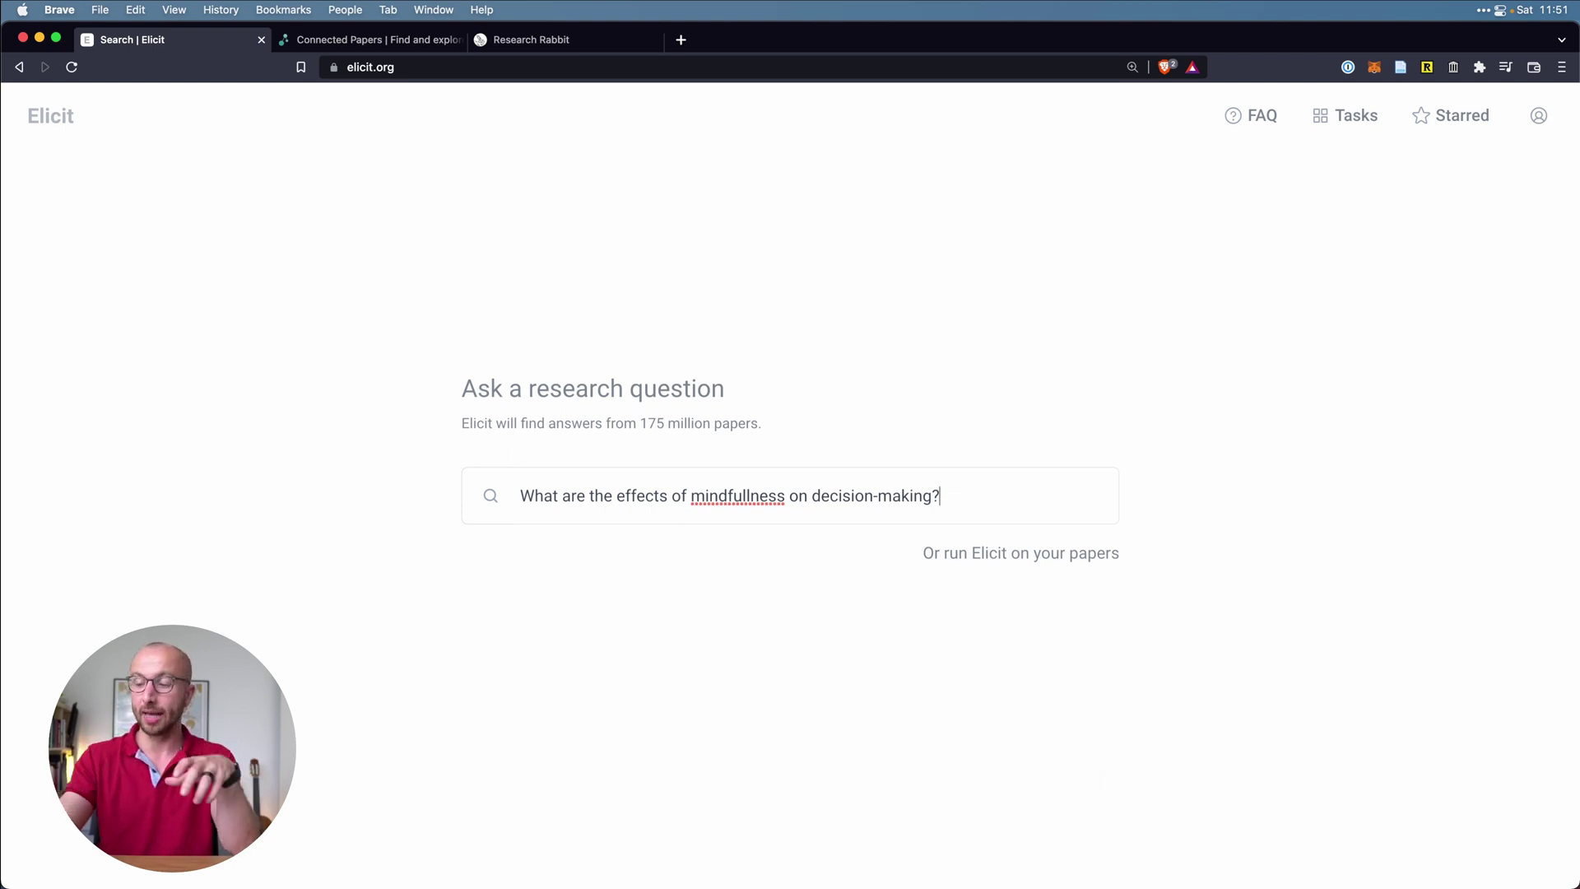
key("Return")
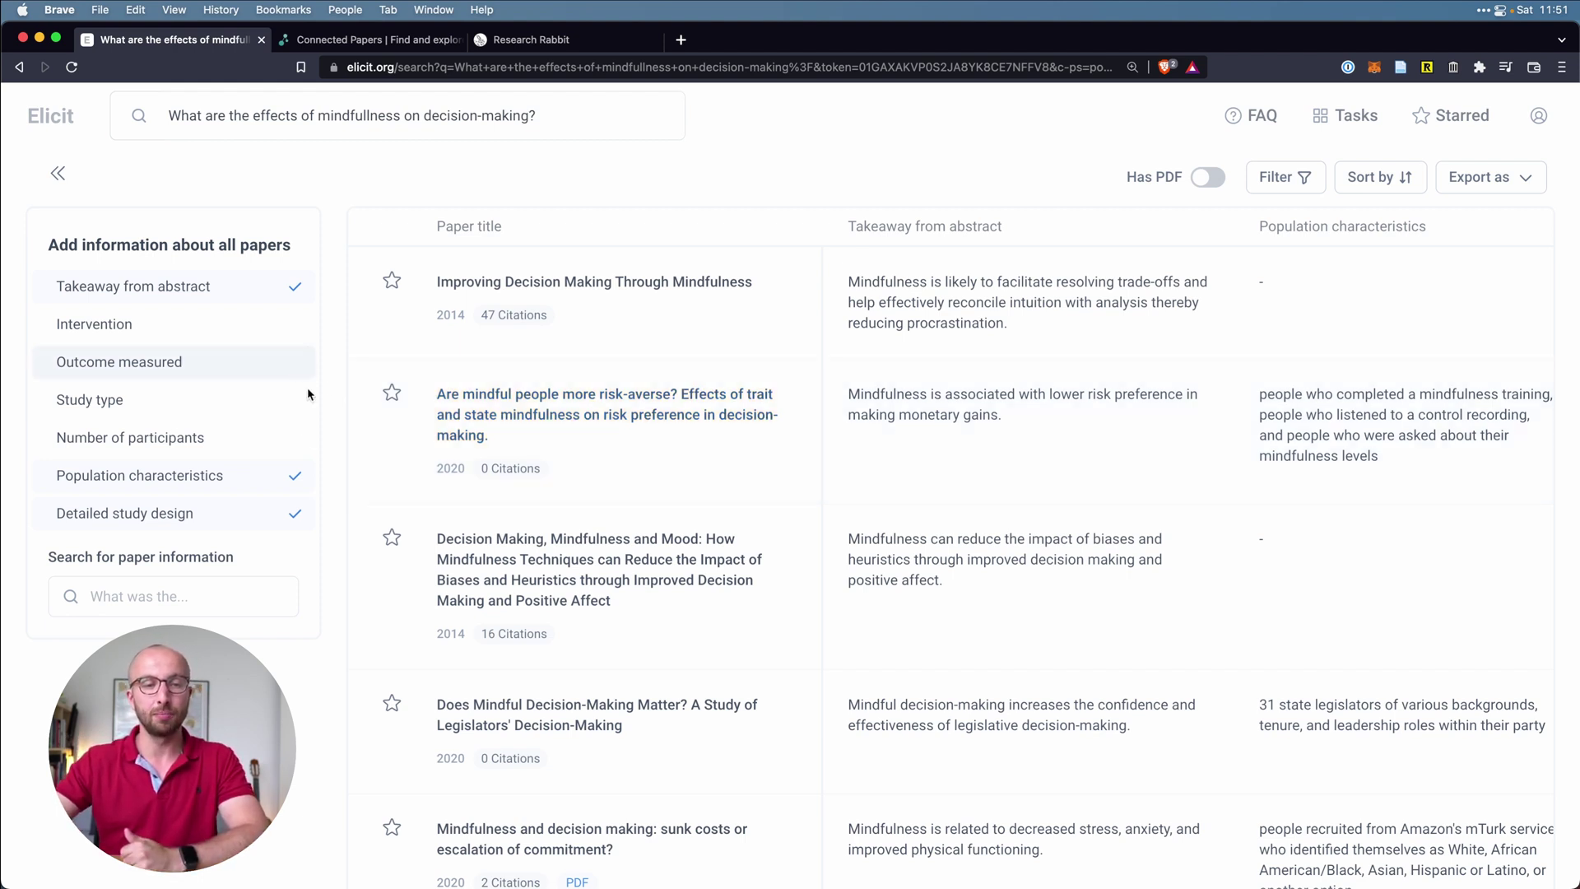
- Hide the Population characteristics and Detailed study design columns, then review and close the 2014 mindfulness paper's details
left_click(297, 476)
left_click(296, 474)
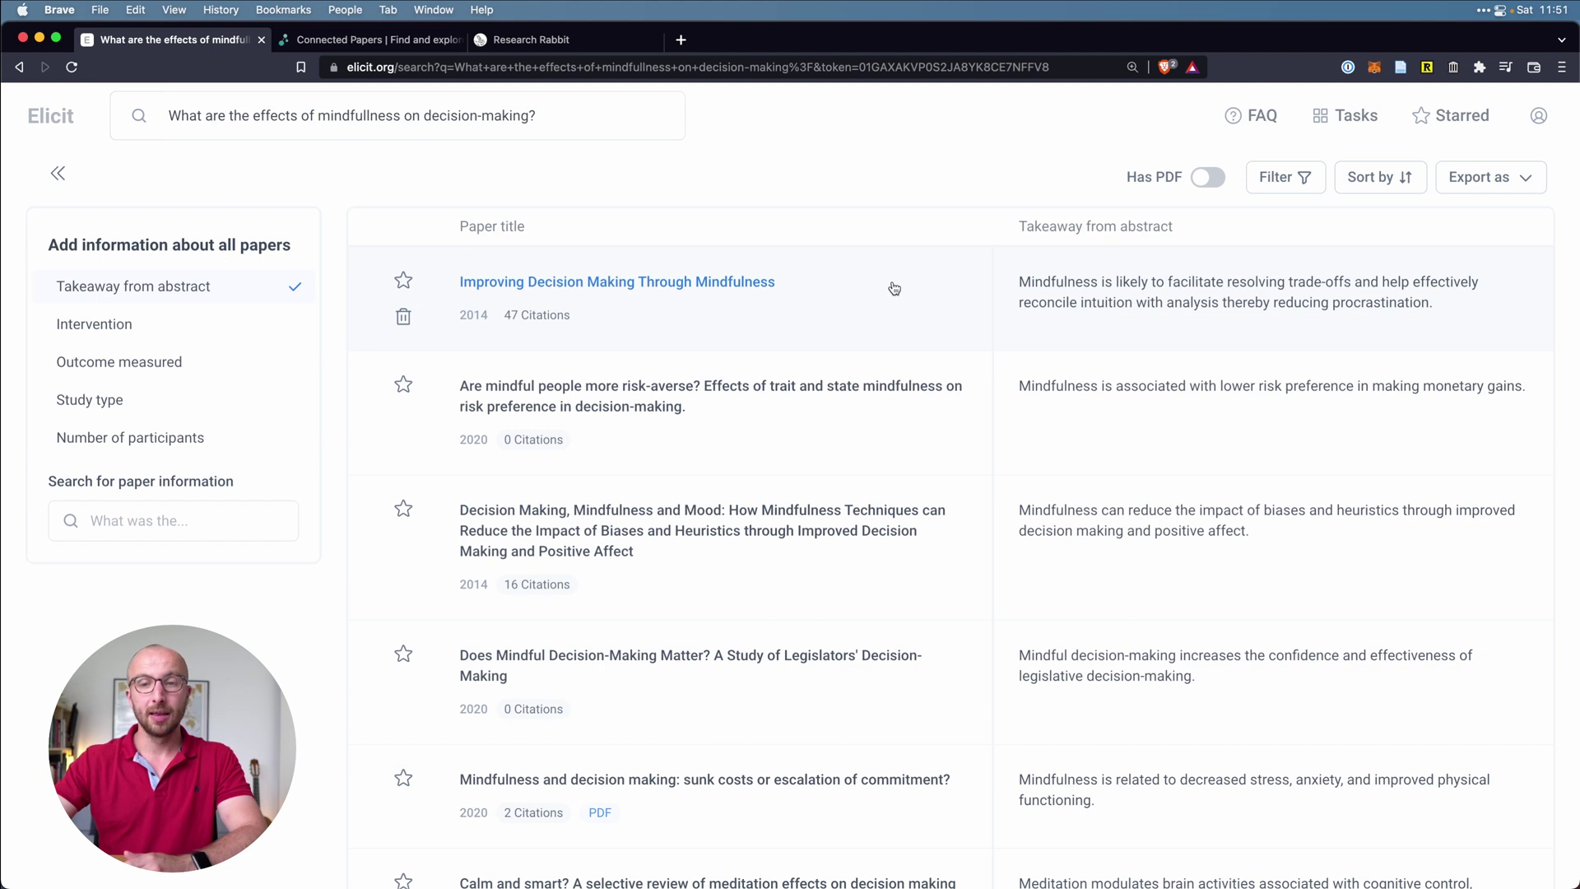
left_click(868, 319)
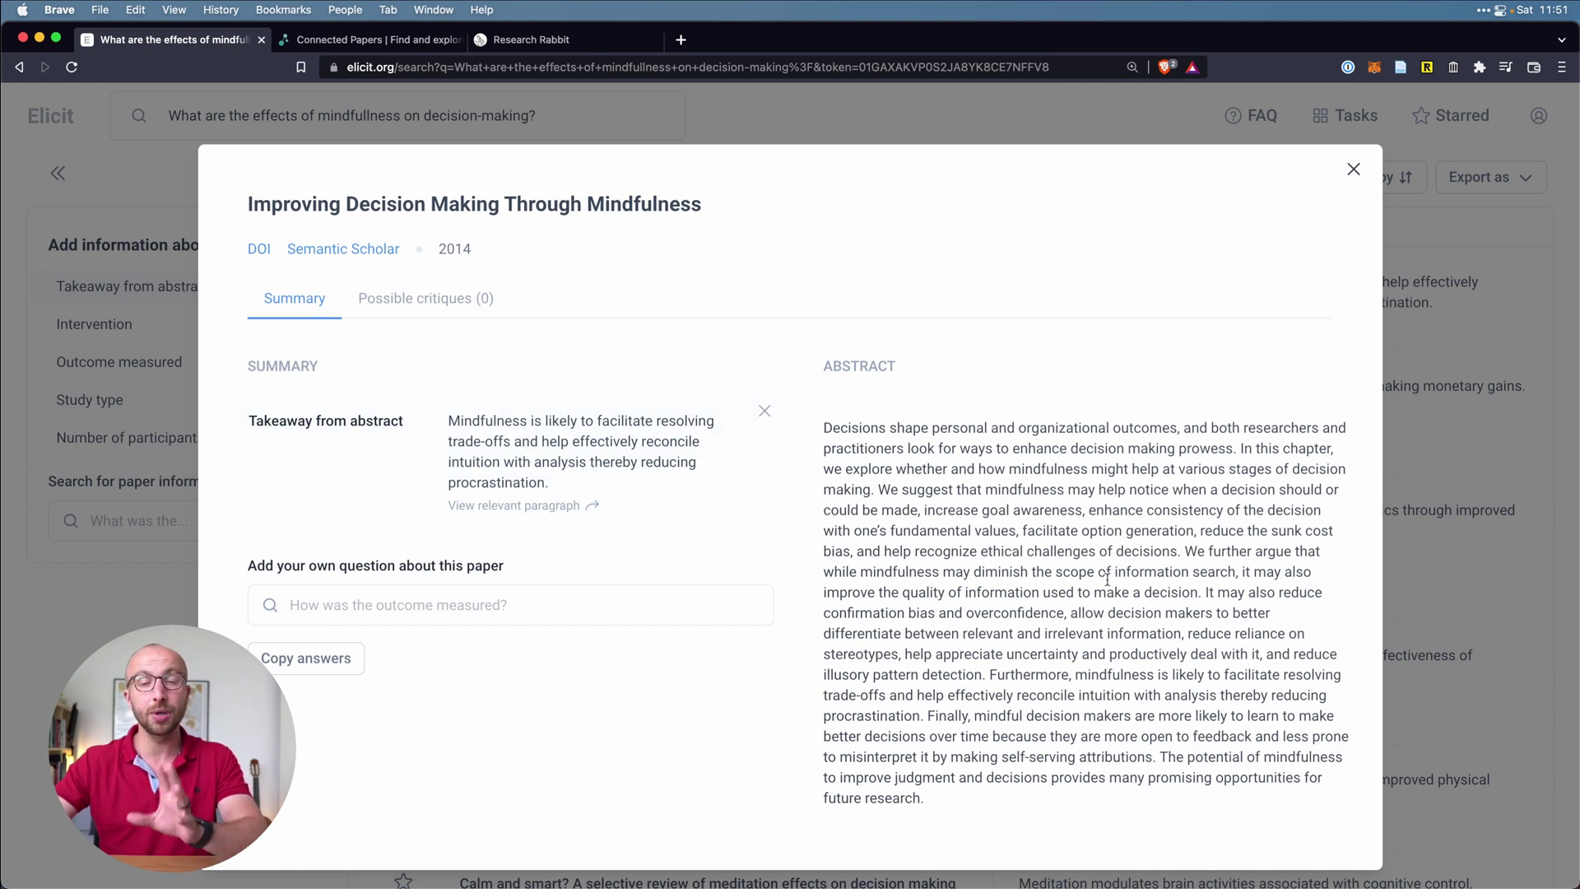
scroll(1106, 580, "down", 1)
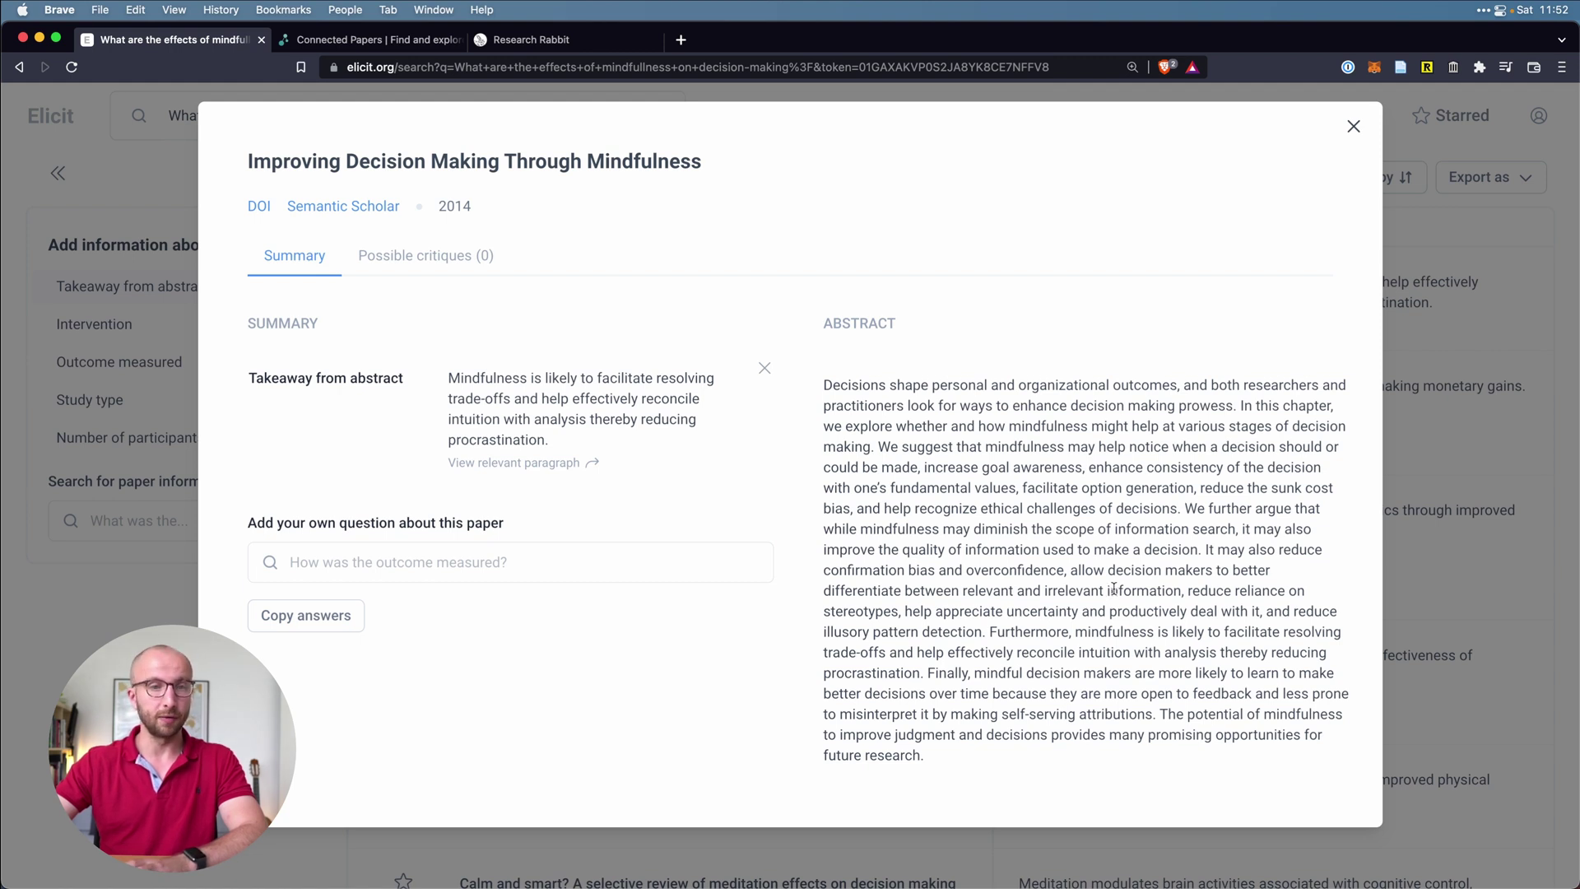
key("Escape")
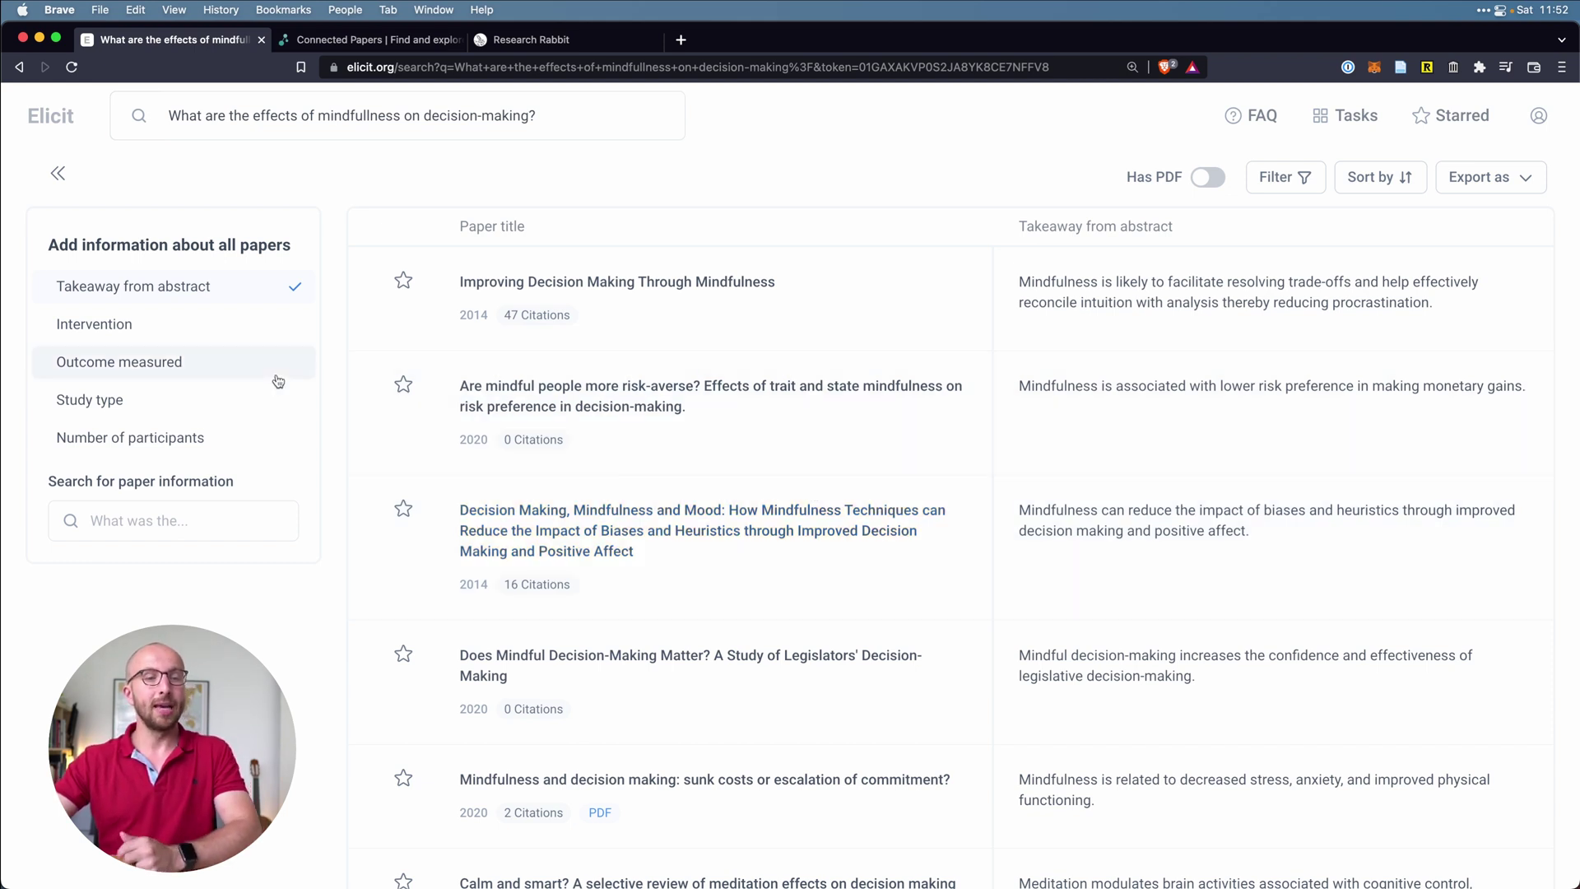
- Add Intervention and Outcome measured columns and scroll the table sideways to review them
left_click(213, 338)
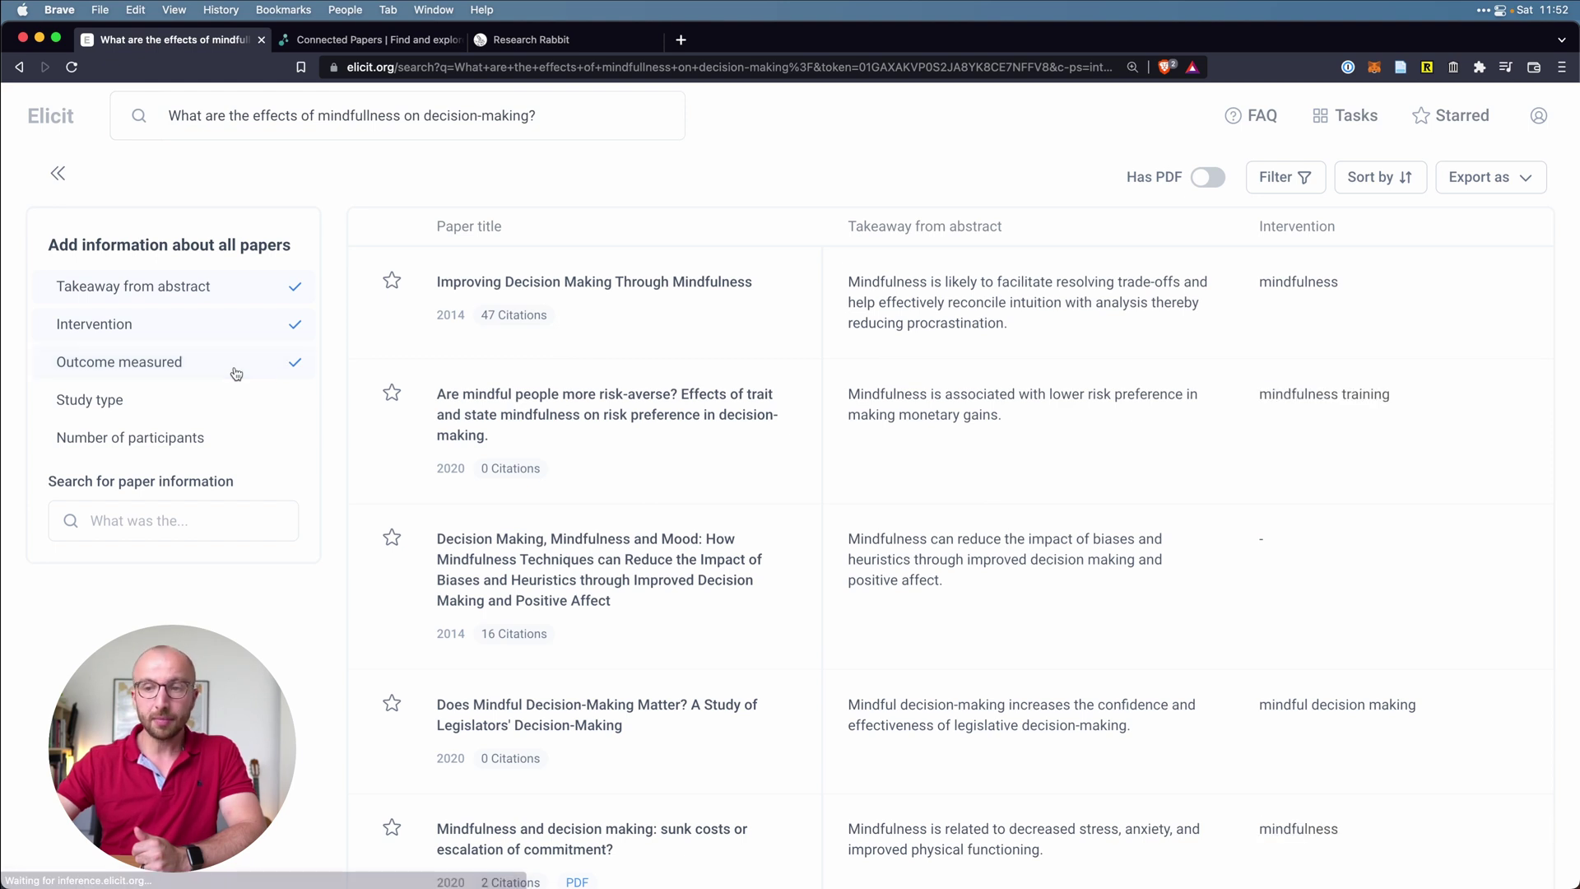
left_click(236, 374)
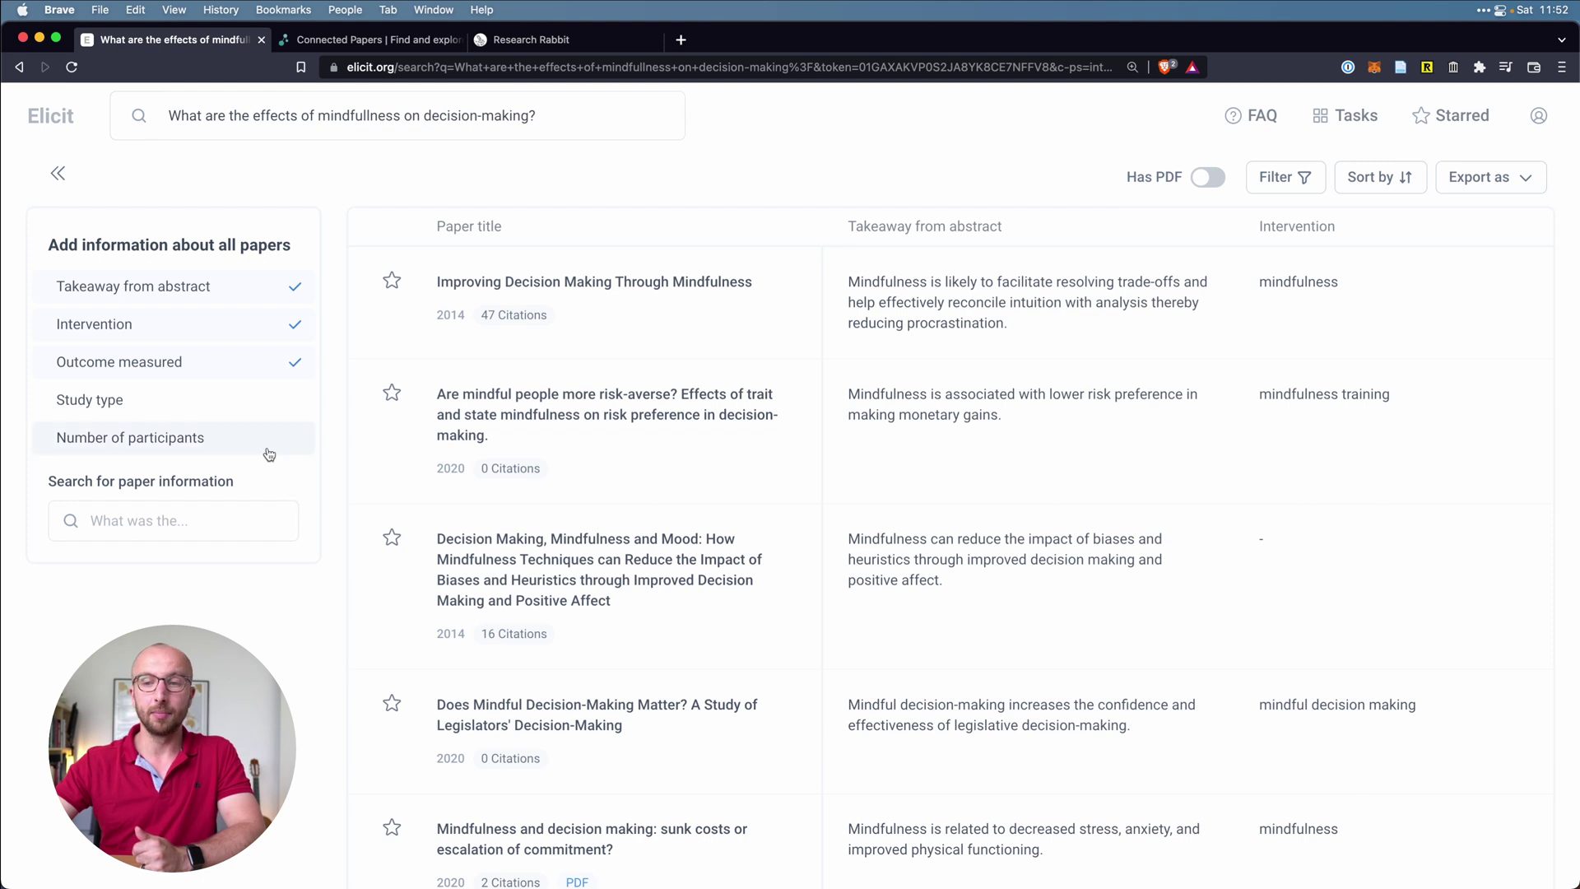
scroll(625, 499, "right", 5)
scroll(625, 499, "right", 3)
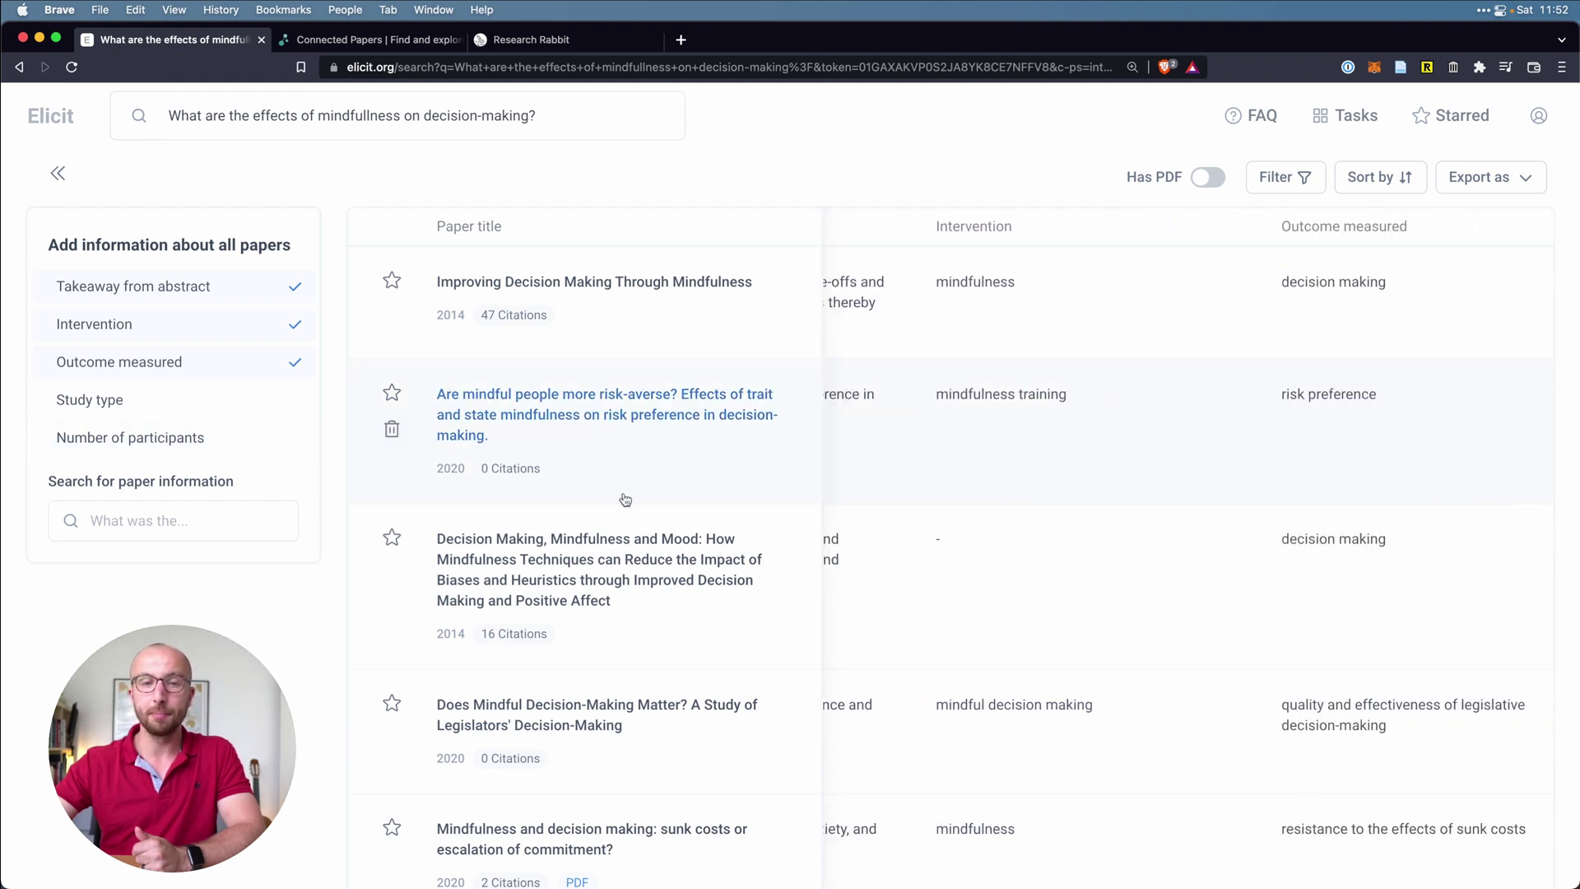
scroll(625, 499, "left", 5)
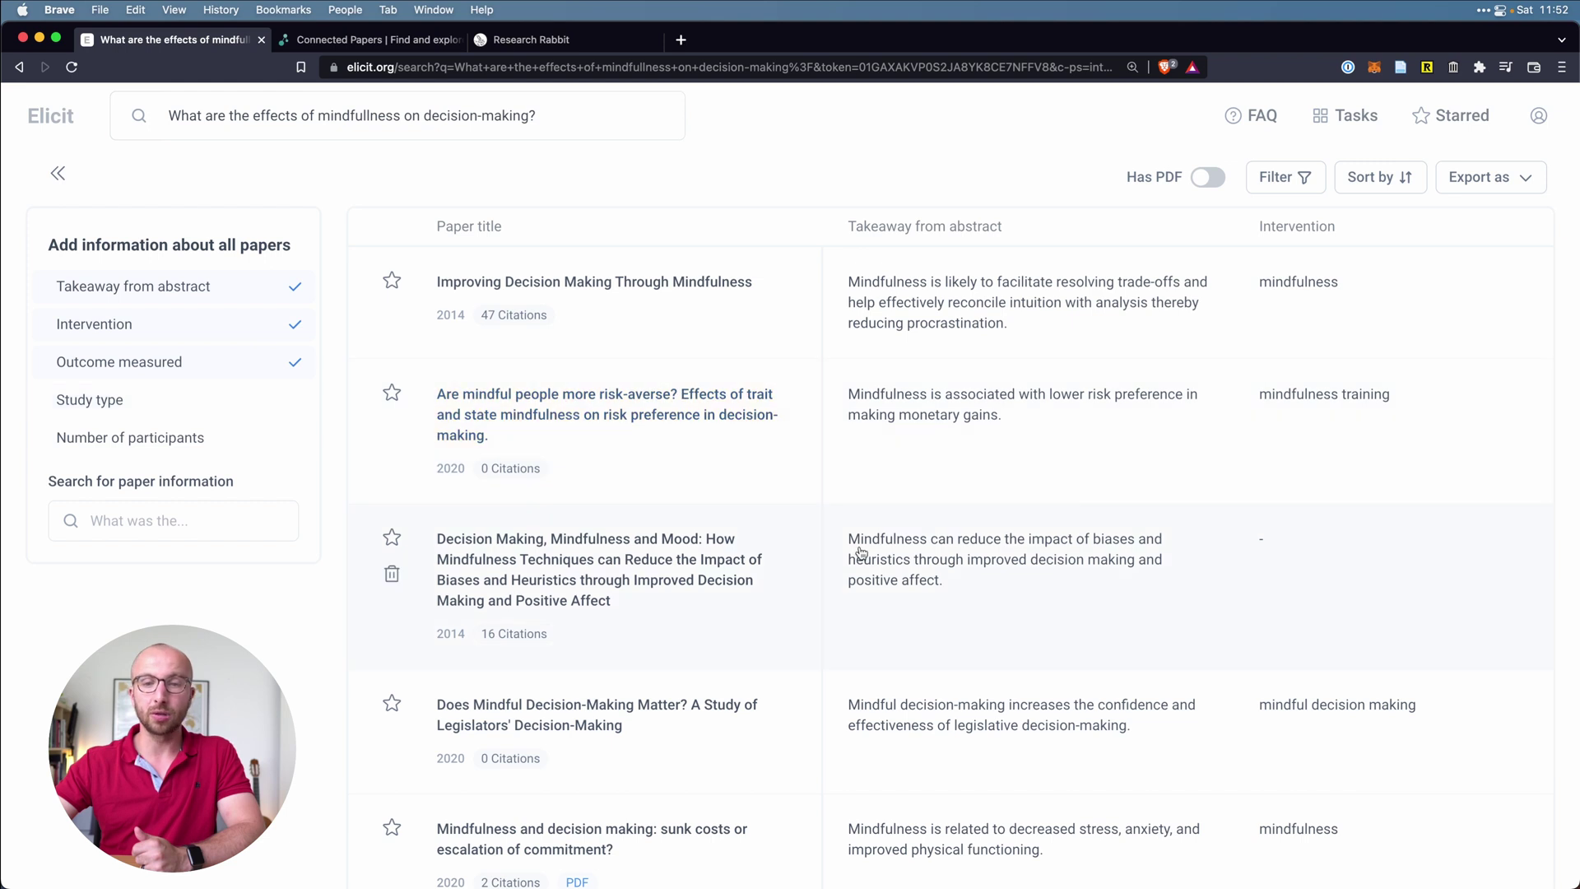
scroll(859, 550, "right", 5)
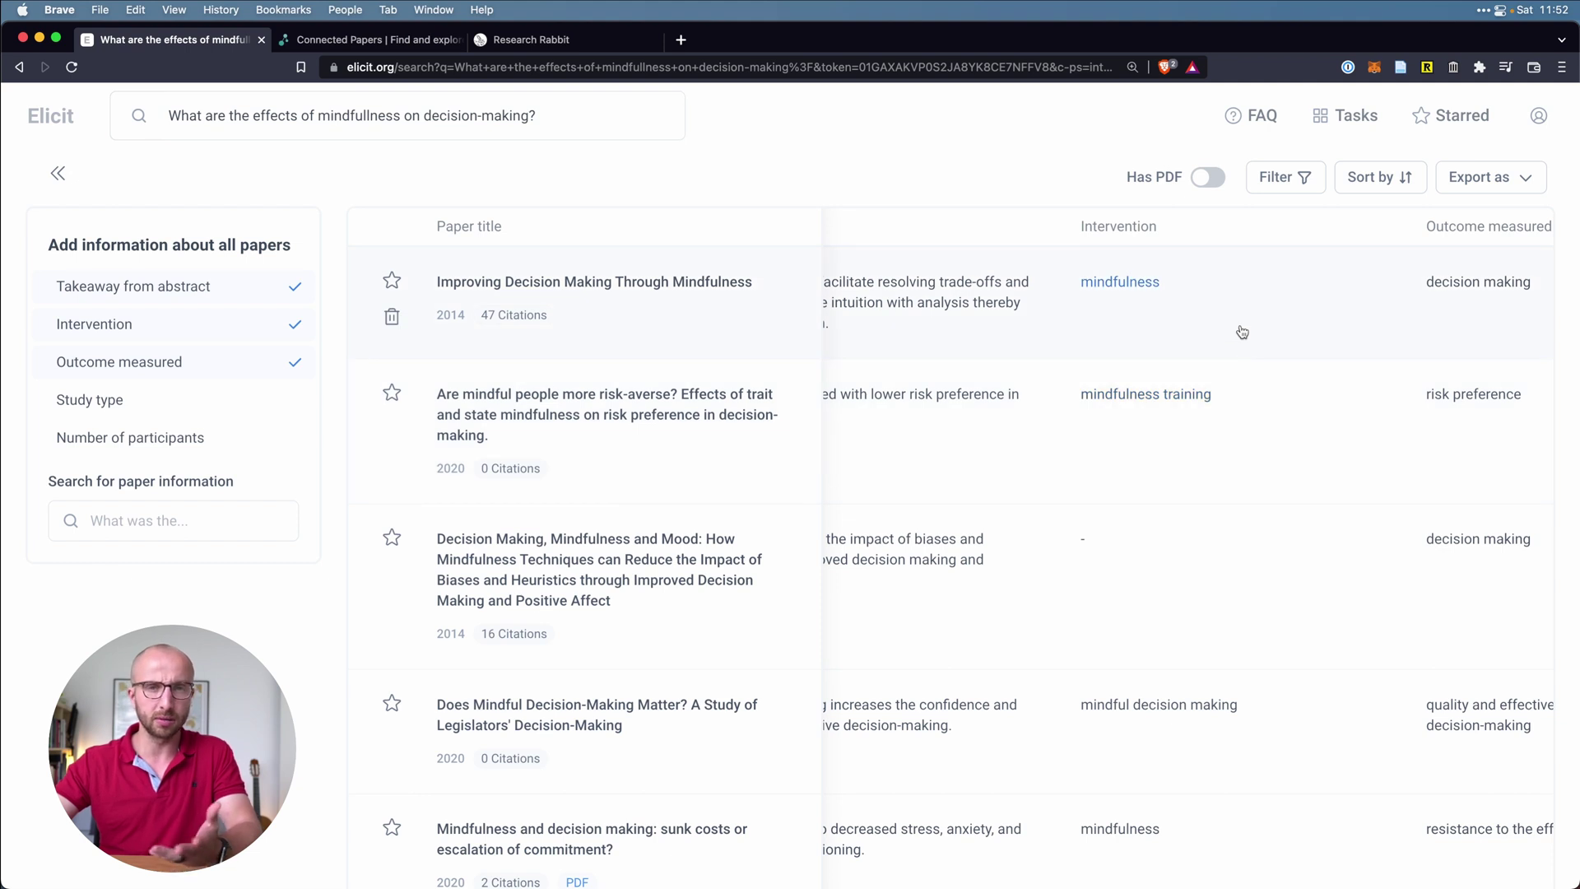
scroll(1242, 332, "right", 5)
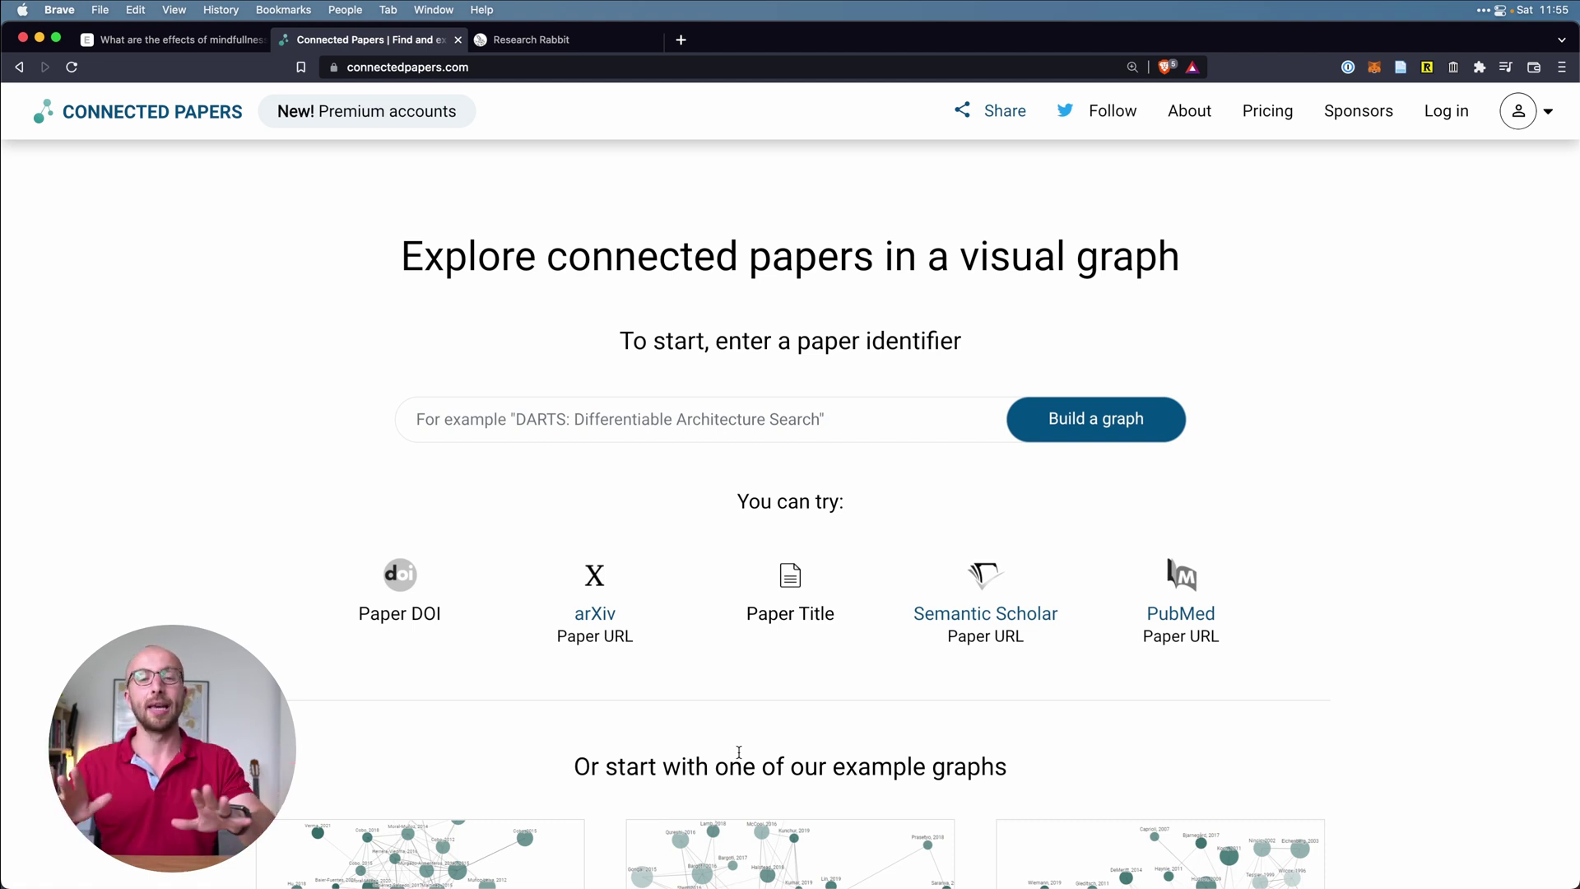
- Open the Cobo 2011 graph, preview the SciMAT and Chen 2017 papers, and dismiss the free-graphs notice
scroll(739, 751, "down", 5)
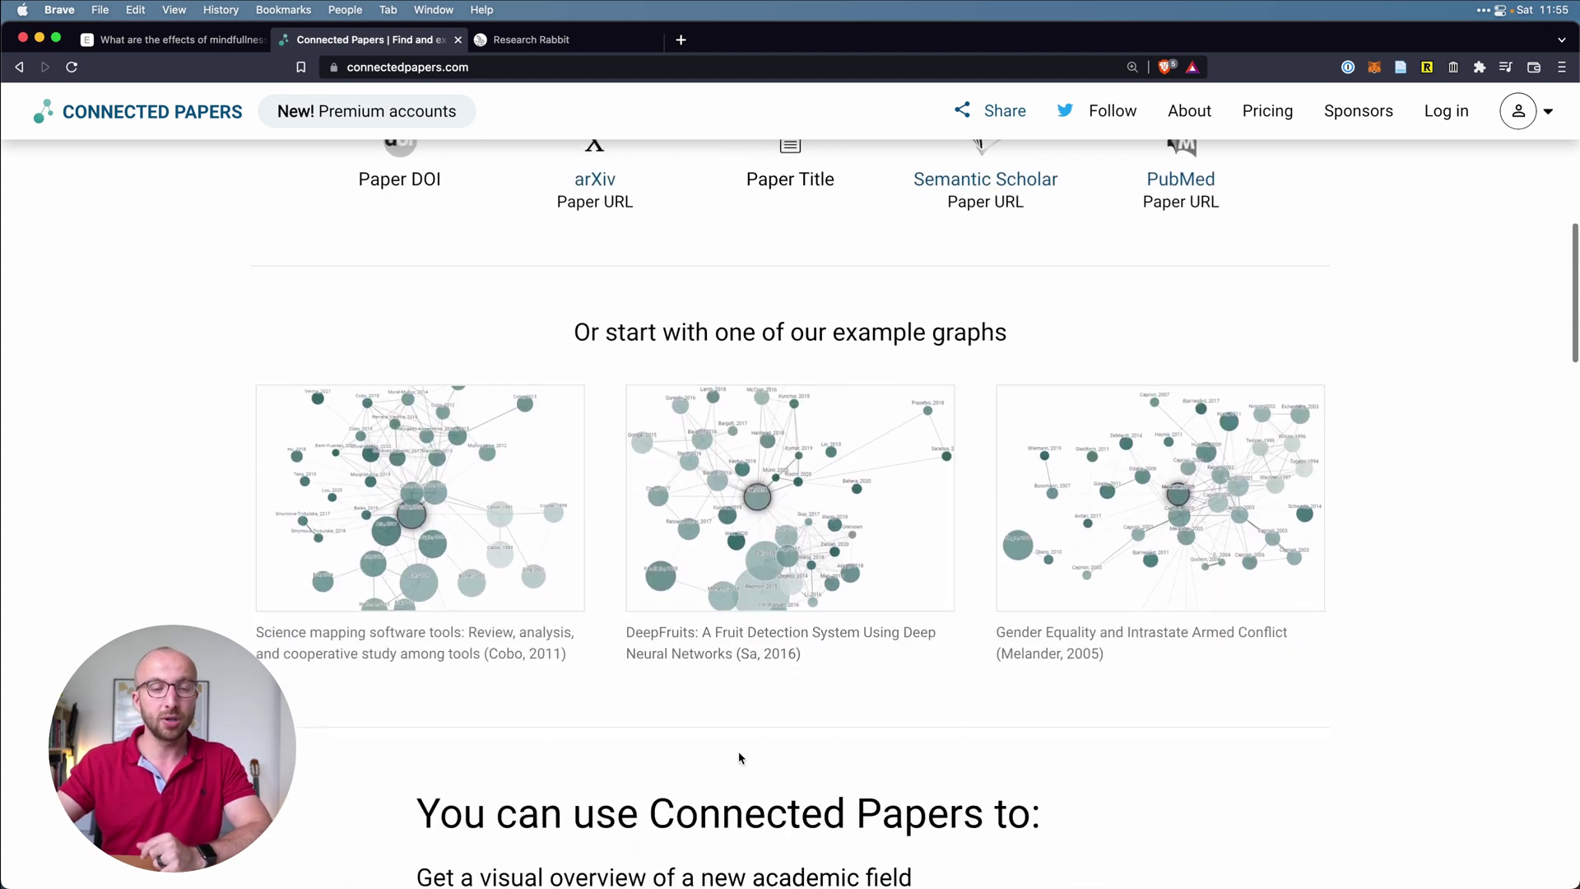
left_click(470, 512)
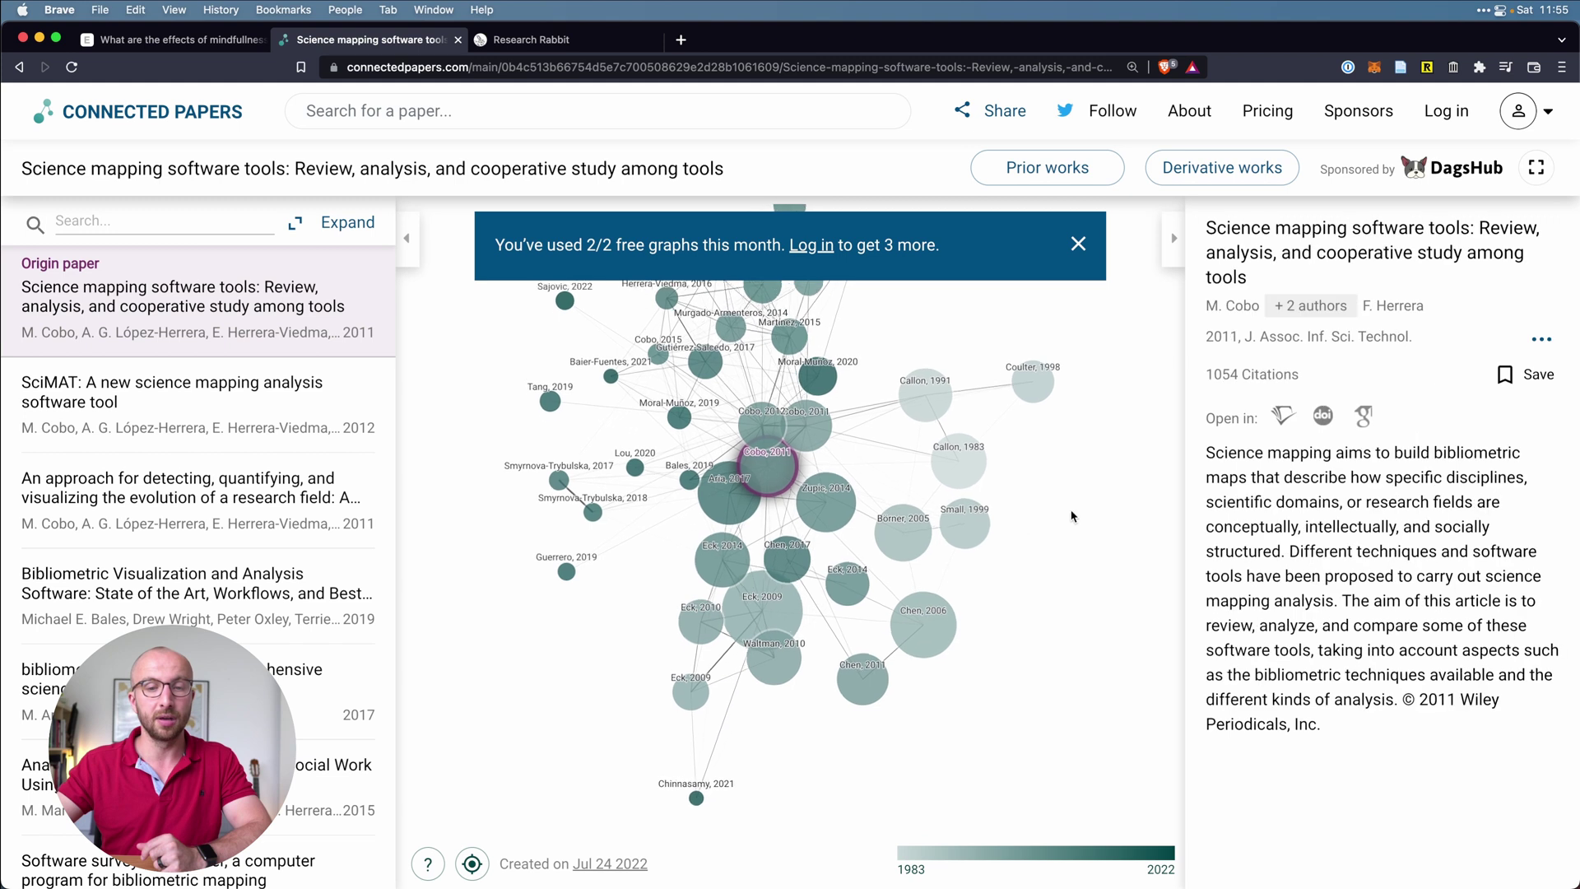
left_click(344, 370)
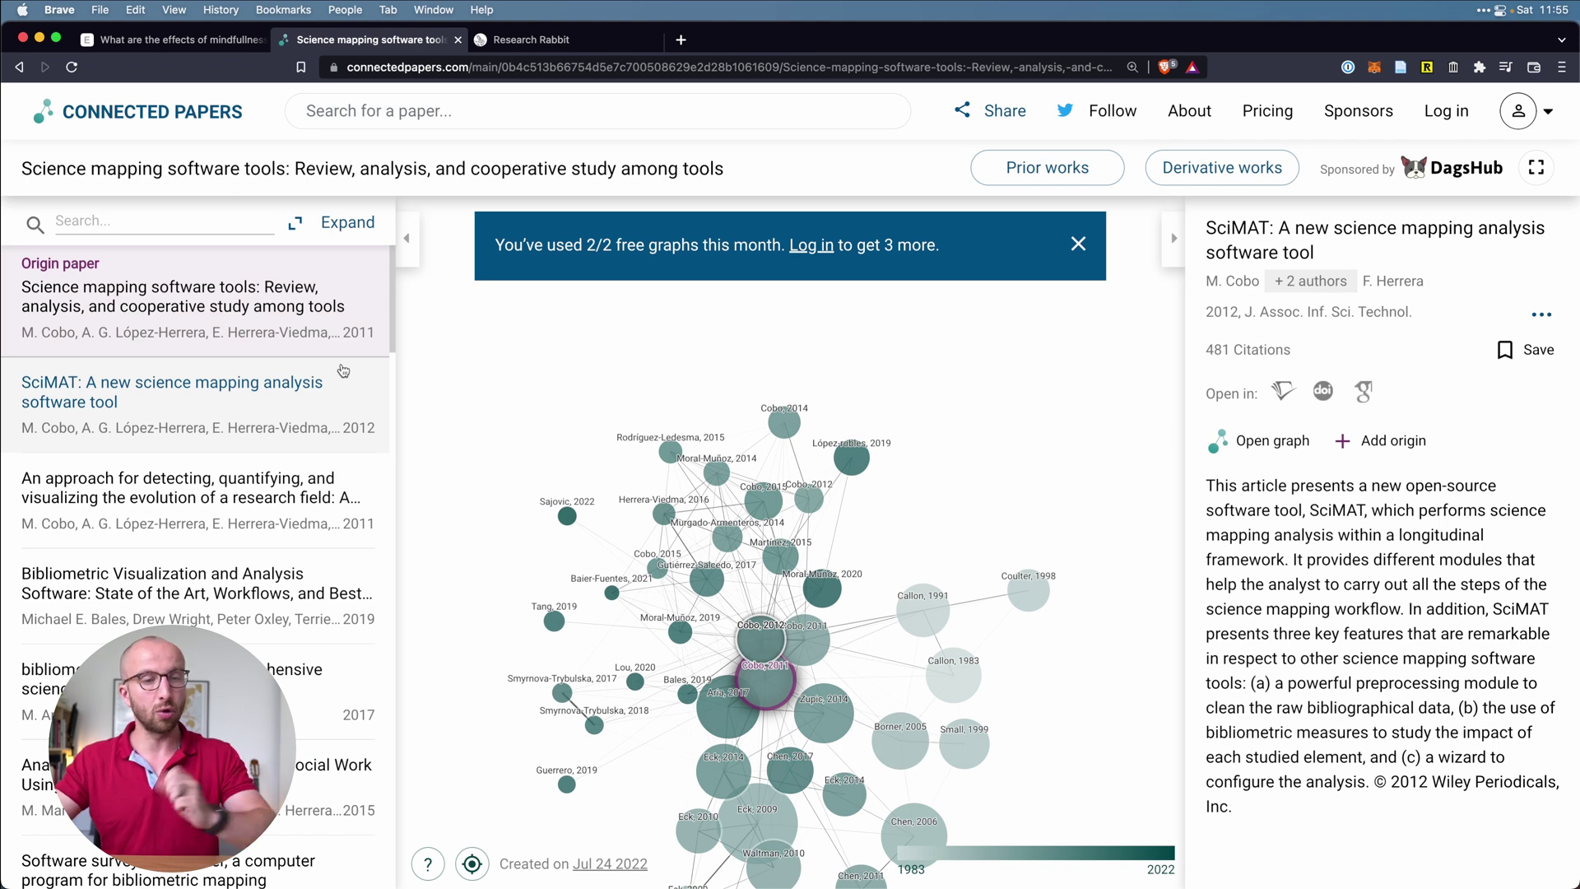
left_click(344, 346)
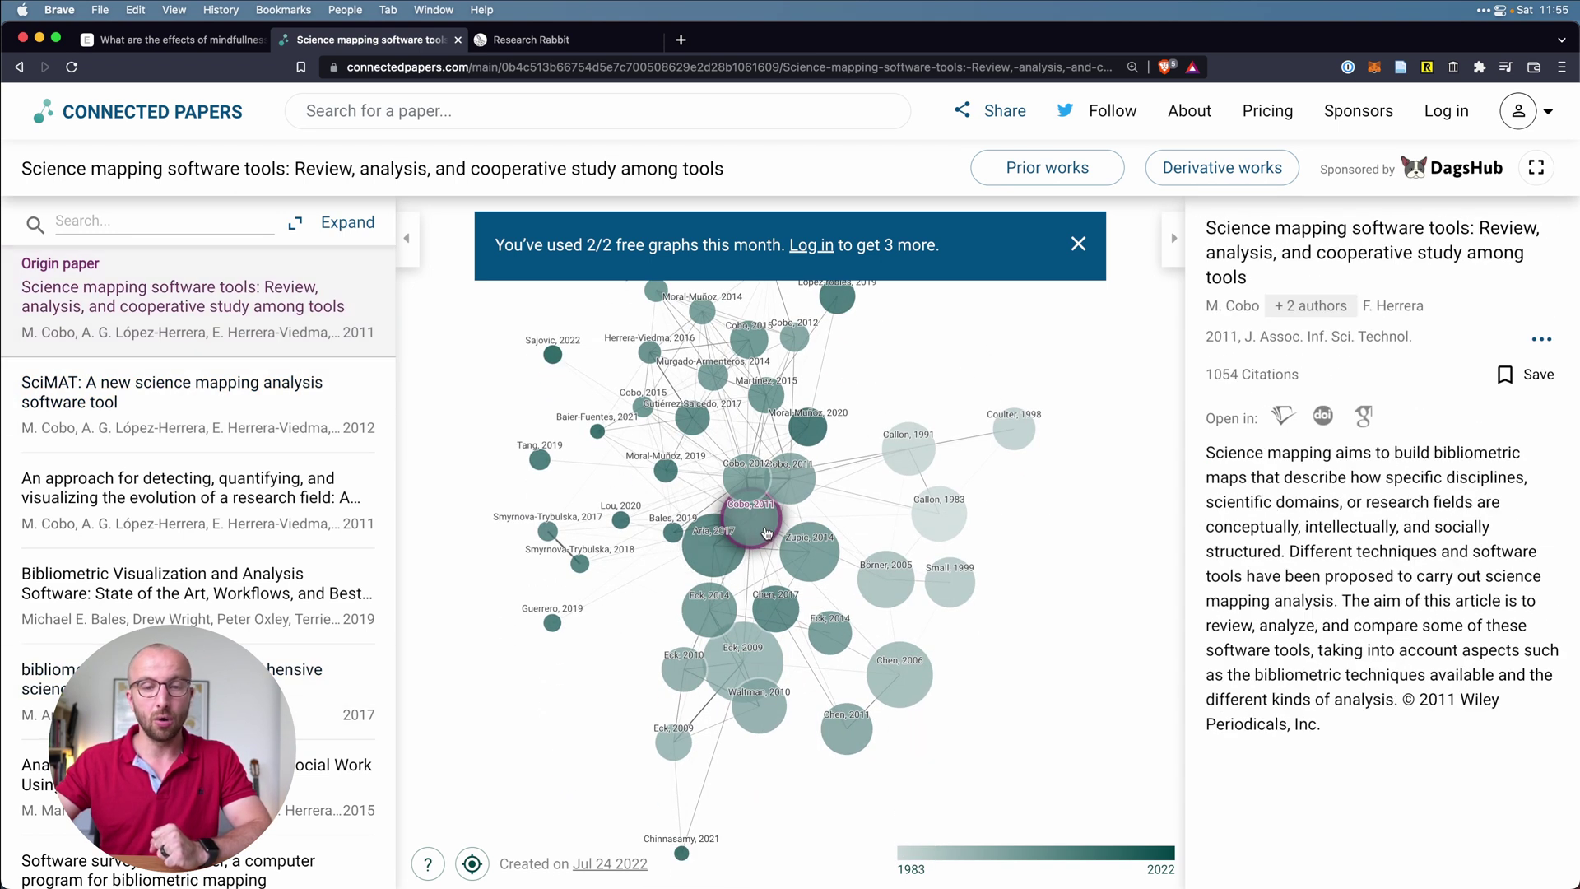
left_click(782, 610)
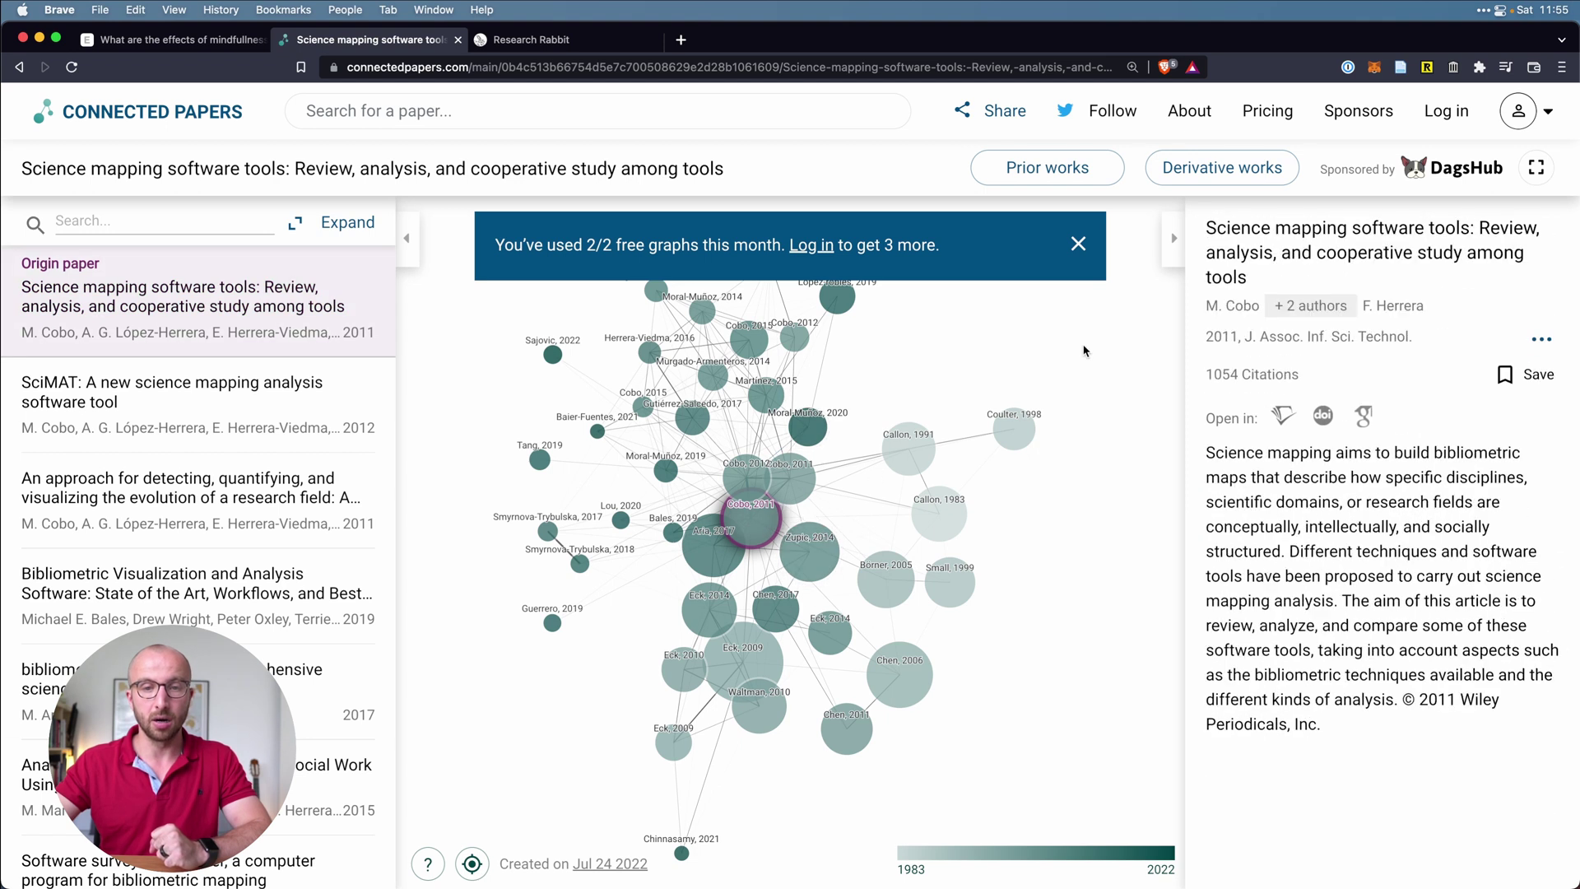
left_click(1077, 248)
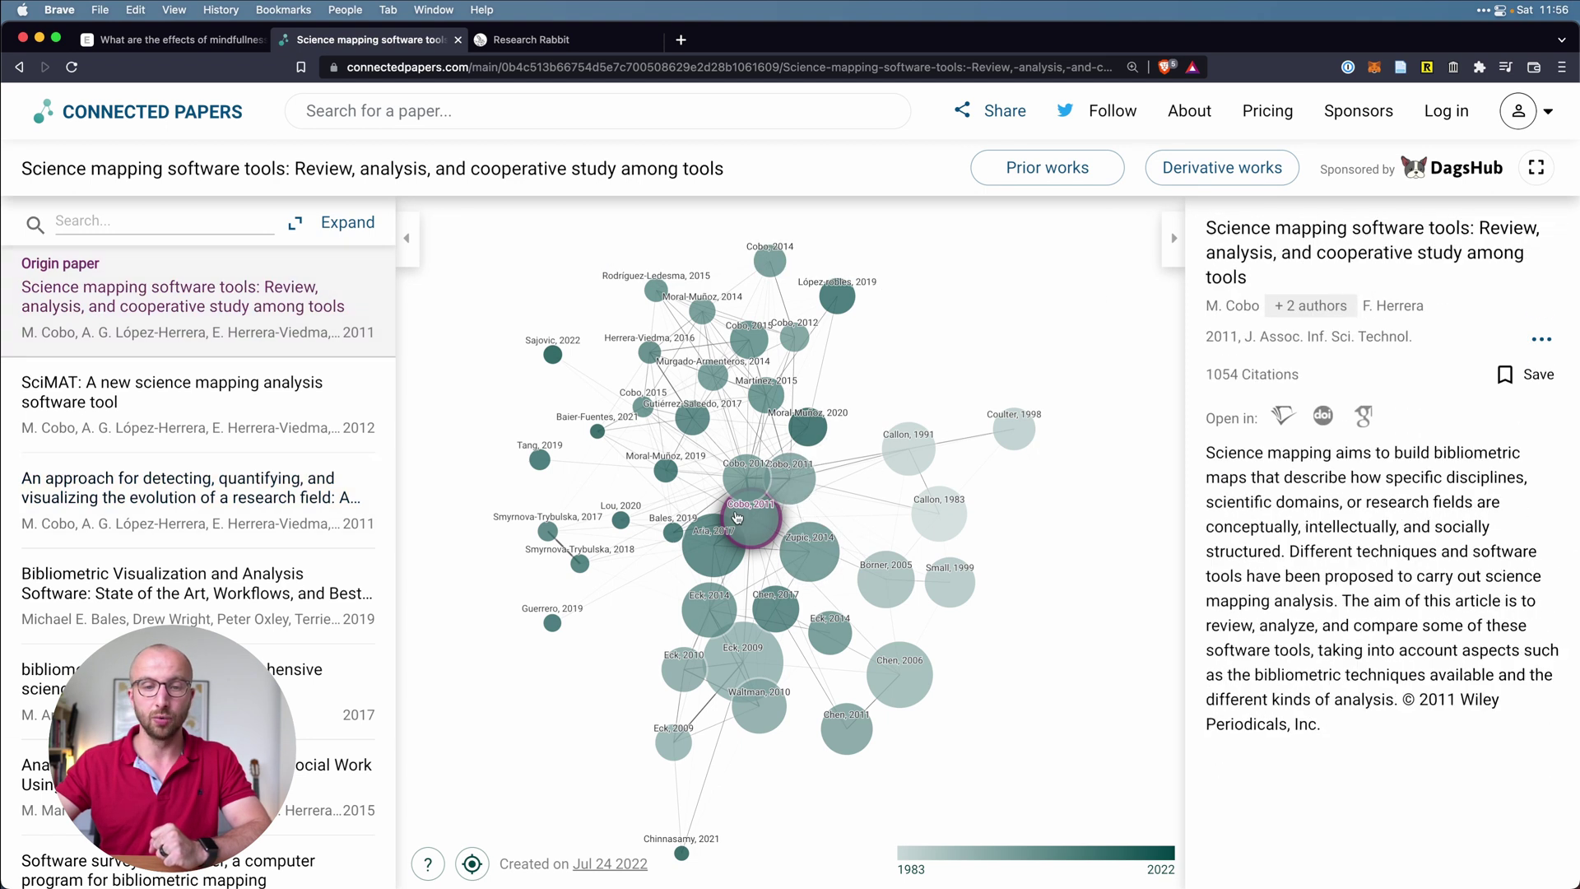
mouse_move(789, 492)
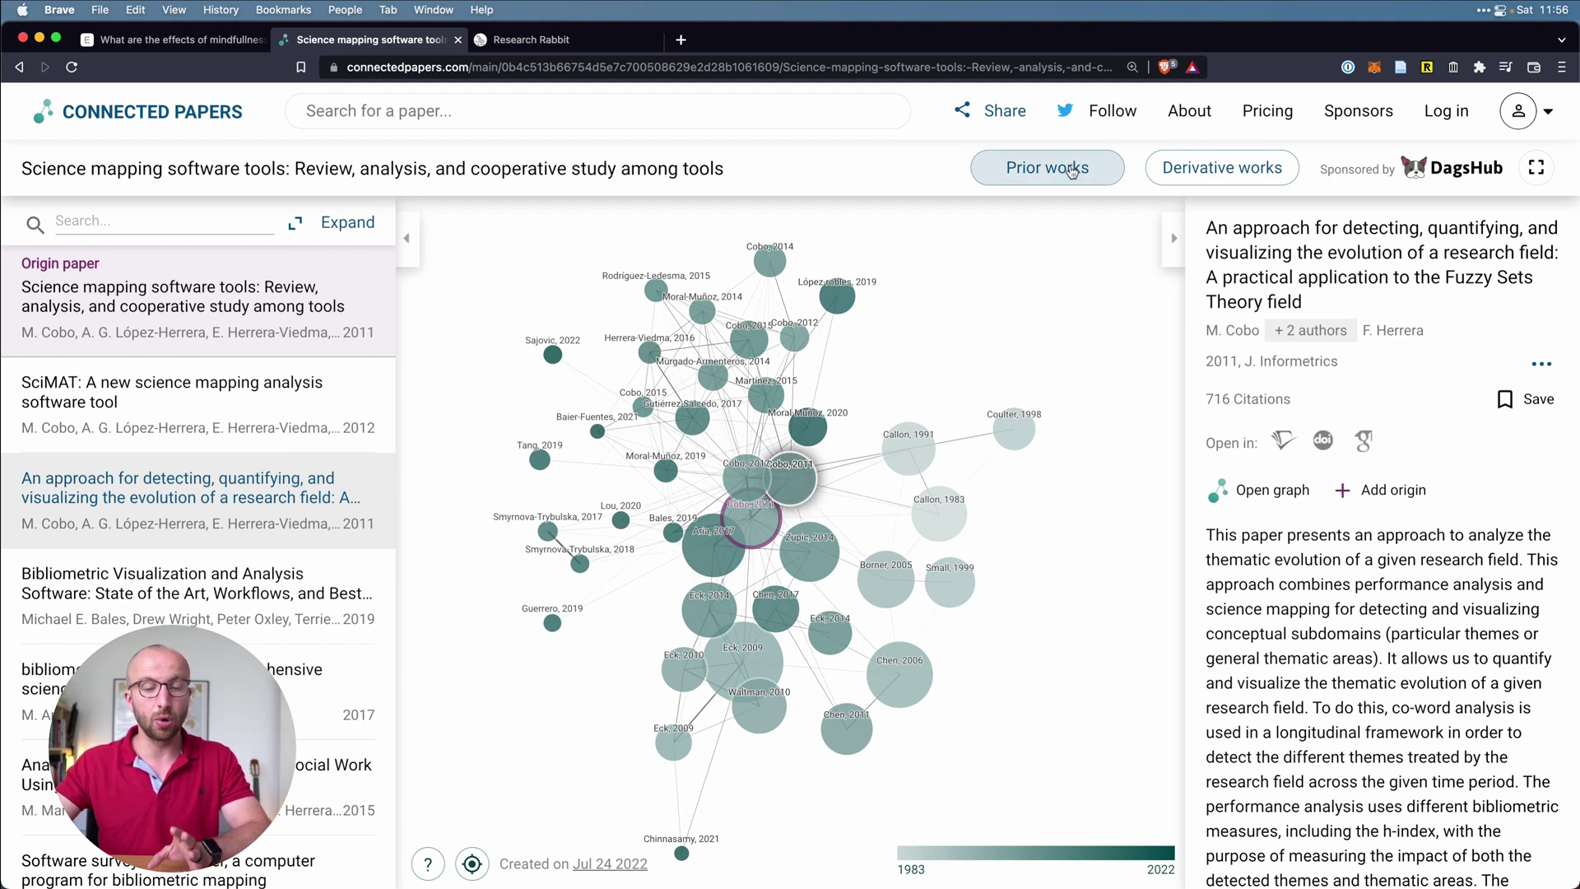
- List the graph's prior works and preview the J. Hirsch index and co-word science maps papers
left_click(1071, 172)
left_click(855, 572)
scroll(851, 582, "down", 3)
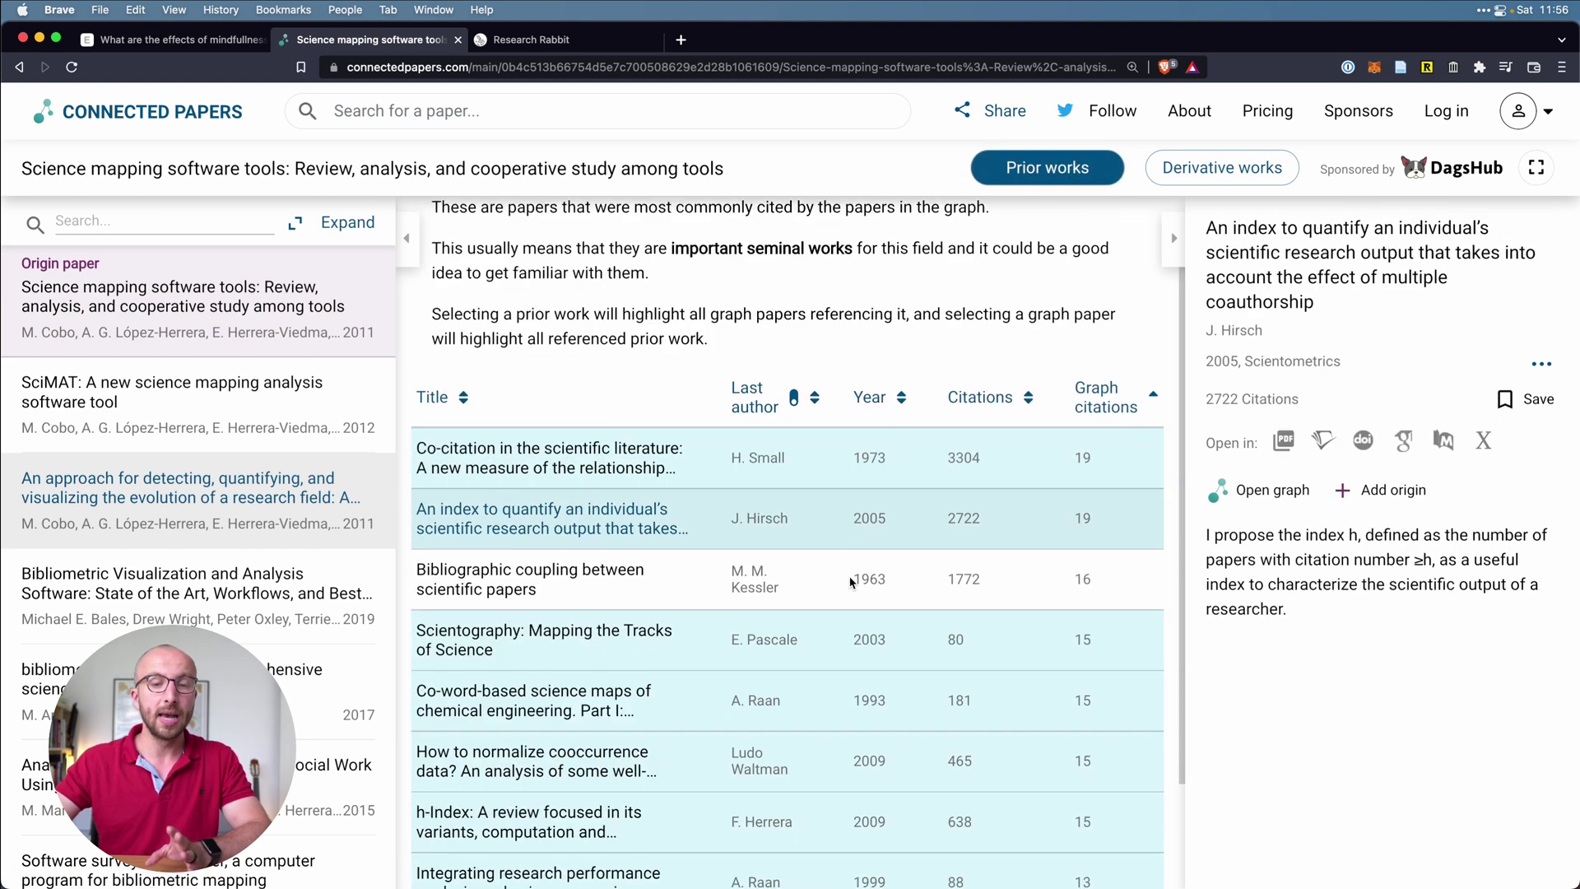
left_click(850, 581)
scroll(849, 582, "up", 3)
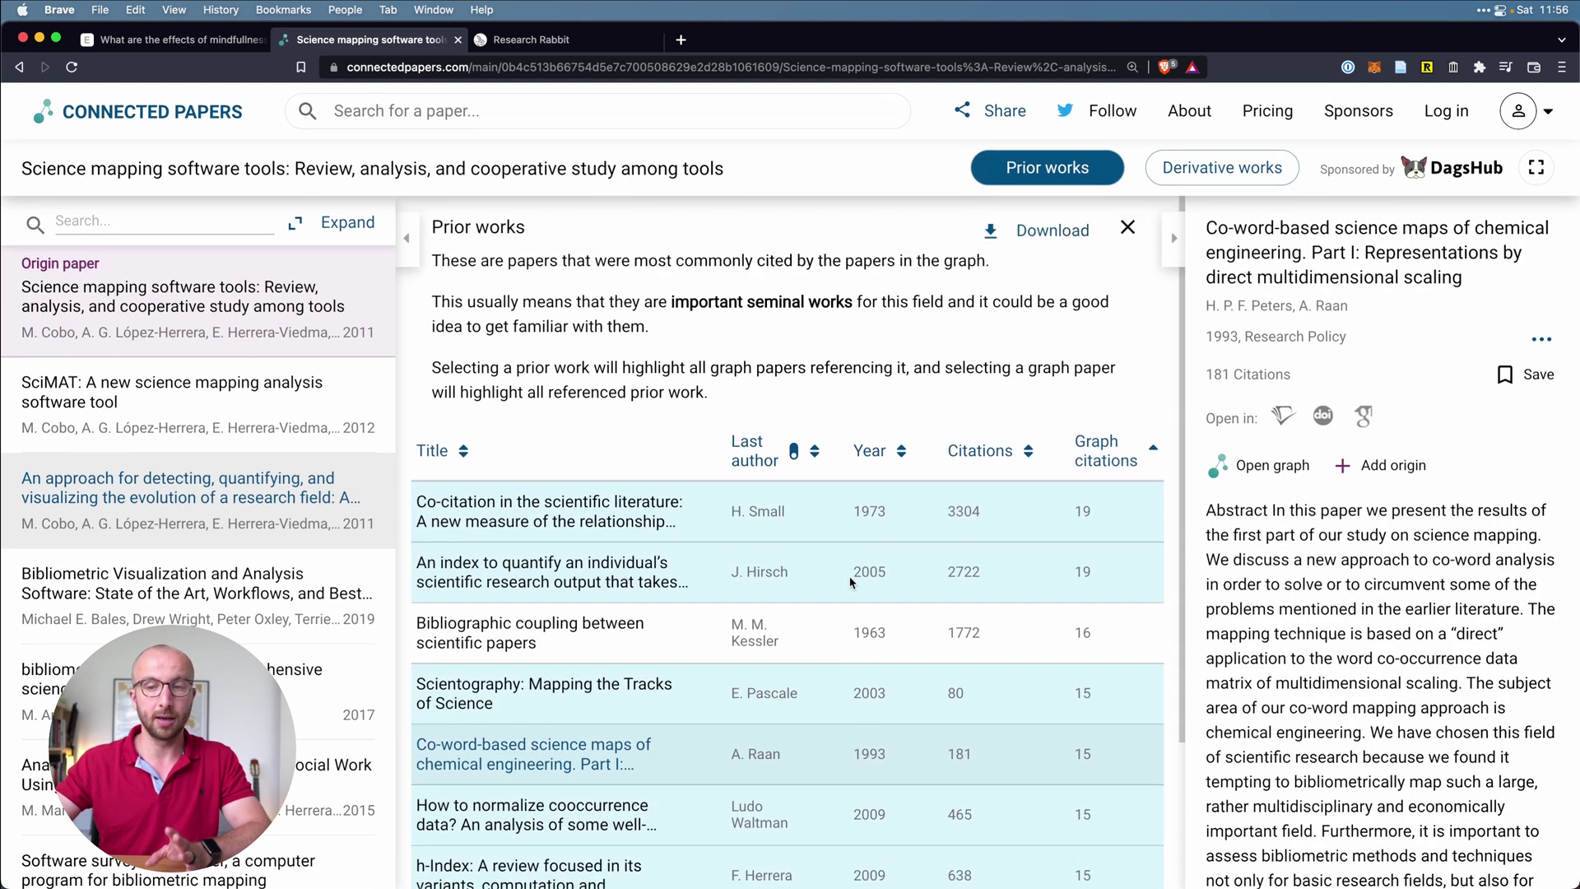
left_click(850, 581)
left_click(851, 582)
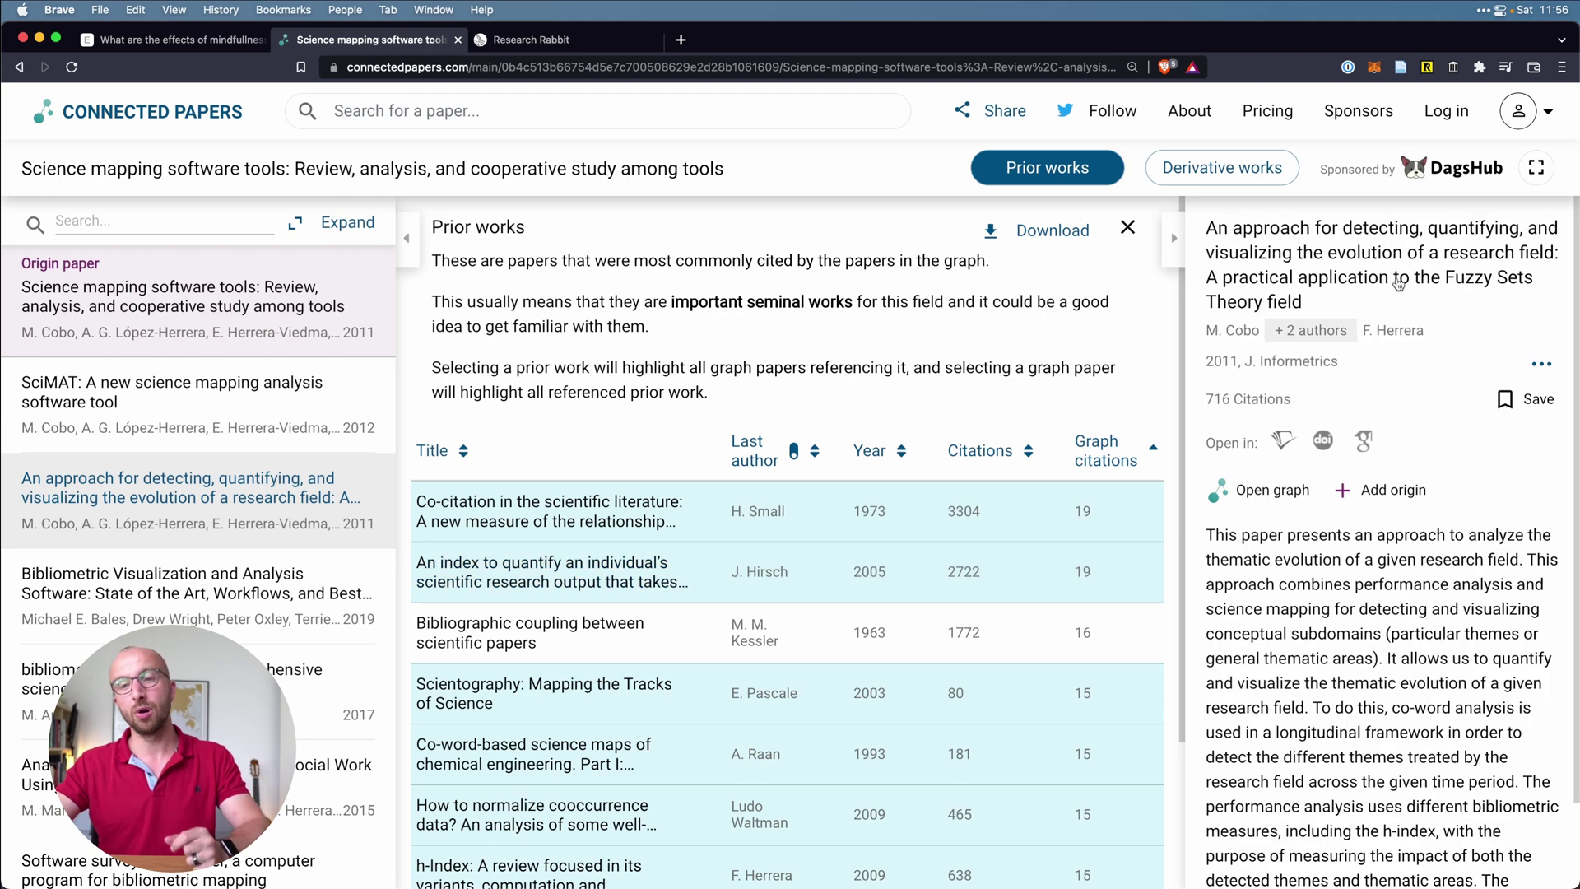
- Switch to derivative works and preview the Fuzzy Decision co-words paper
left_click(1222, 167)
scroll(912, 483, "down", 3)
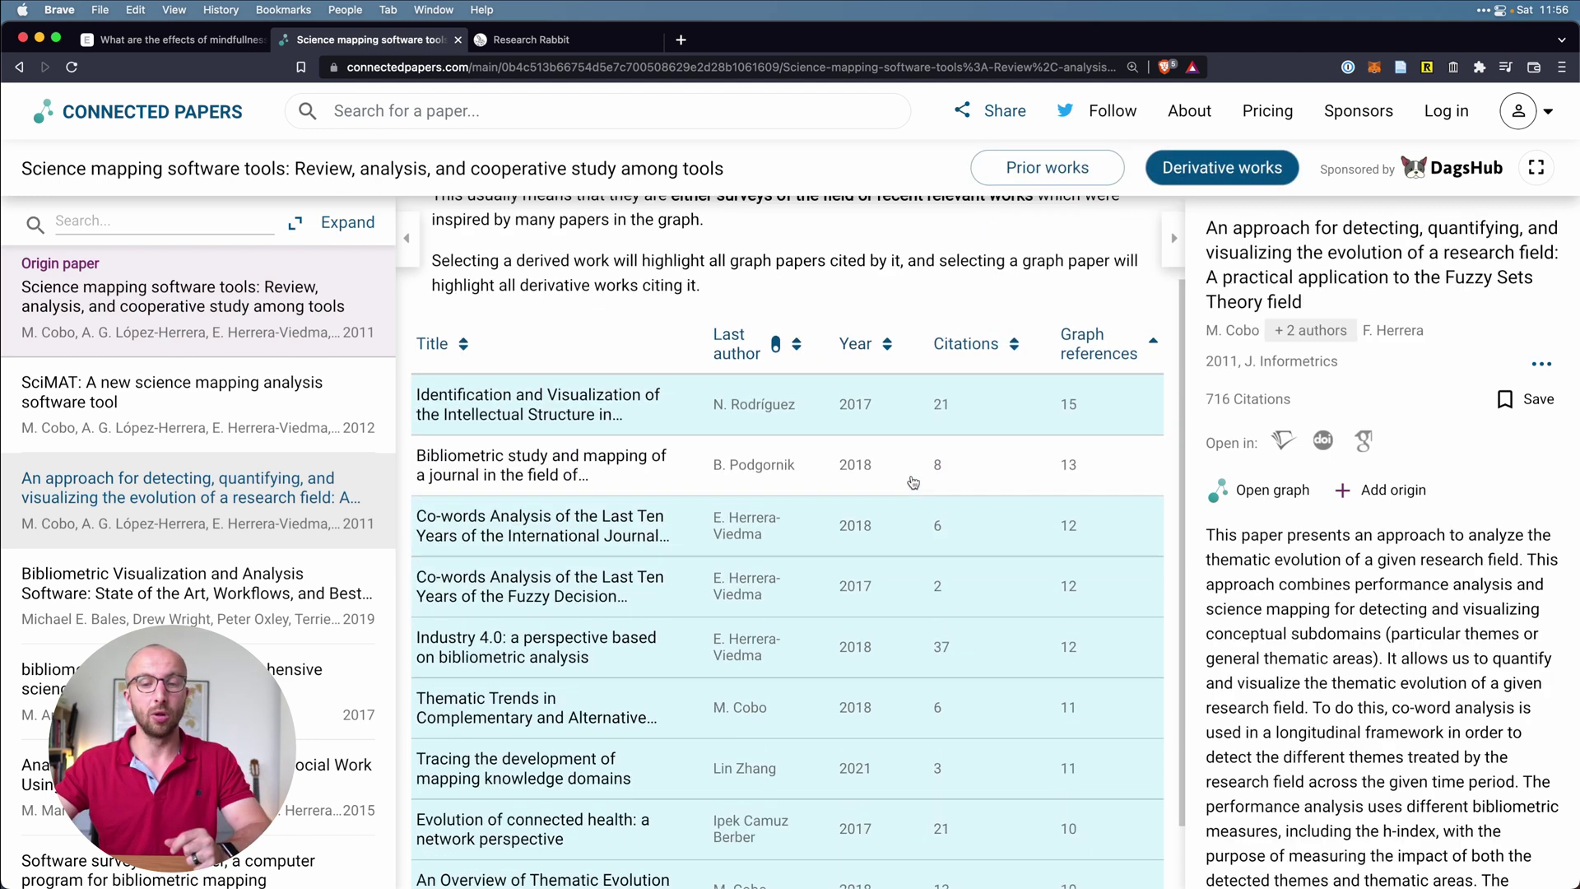
left_click(912, 482)
scroll(912, 481, "up", 3)
left_click(913, 481)
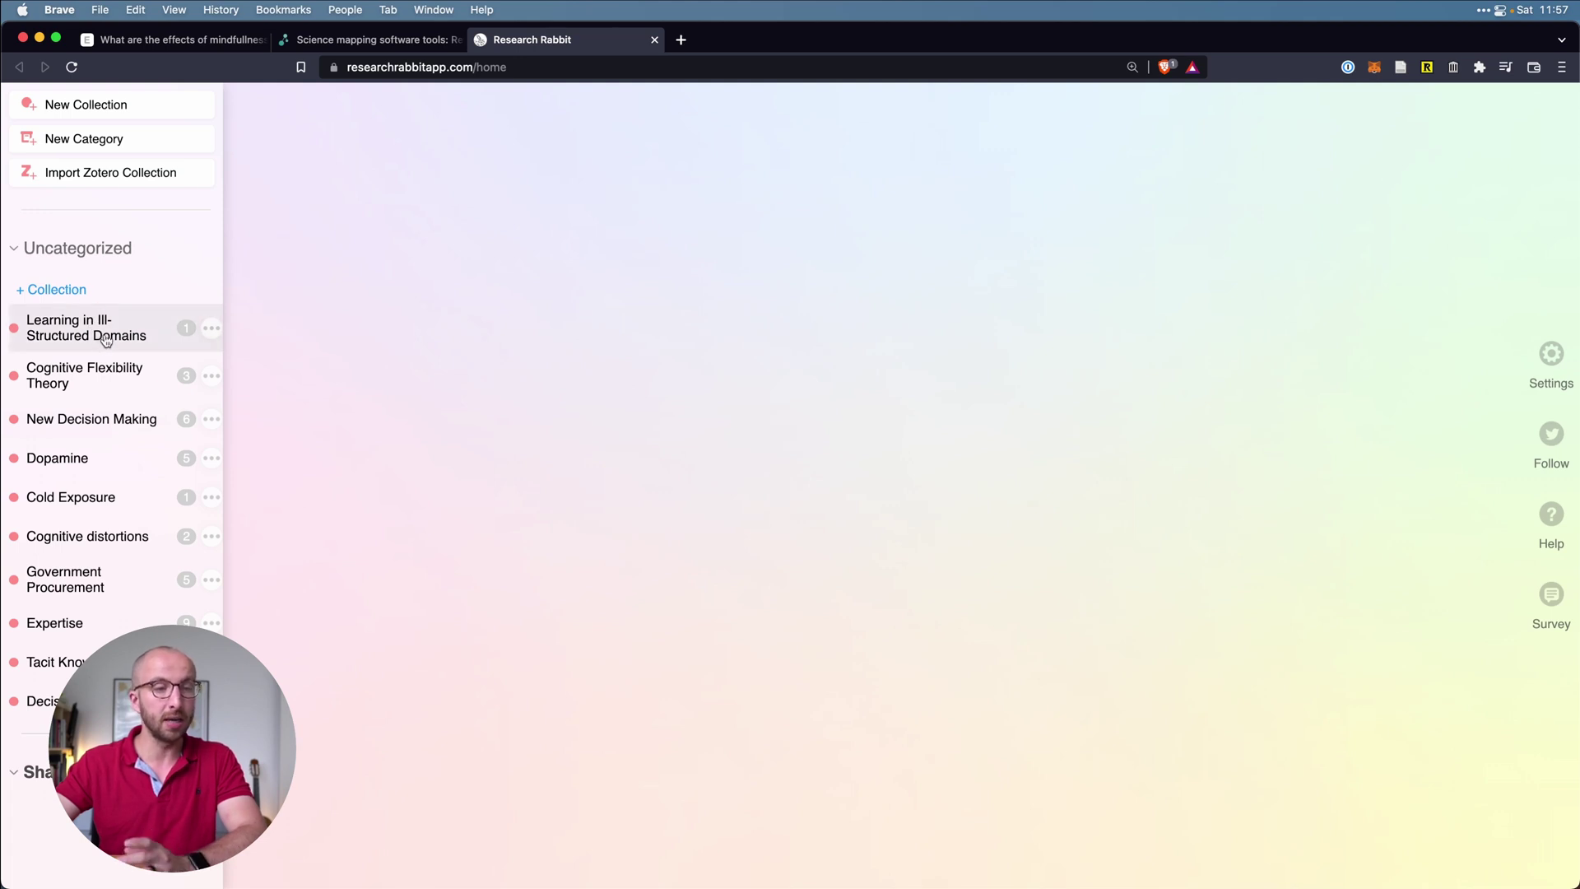
- Open the 'Learning in Ill-Structured Domains' collection from the sidebar to see its 2008 paper
left_click(105, 340)
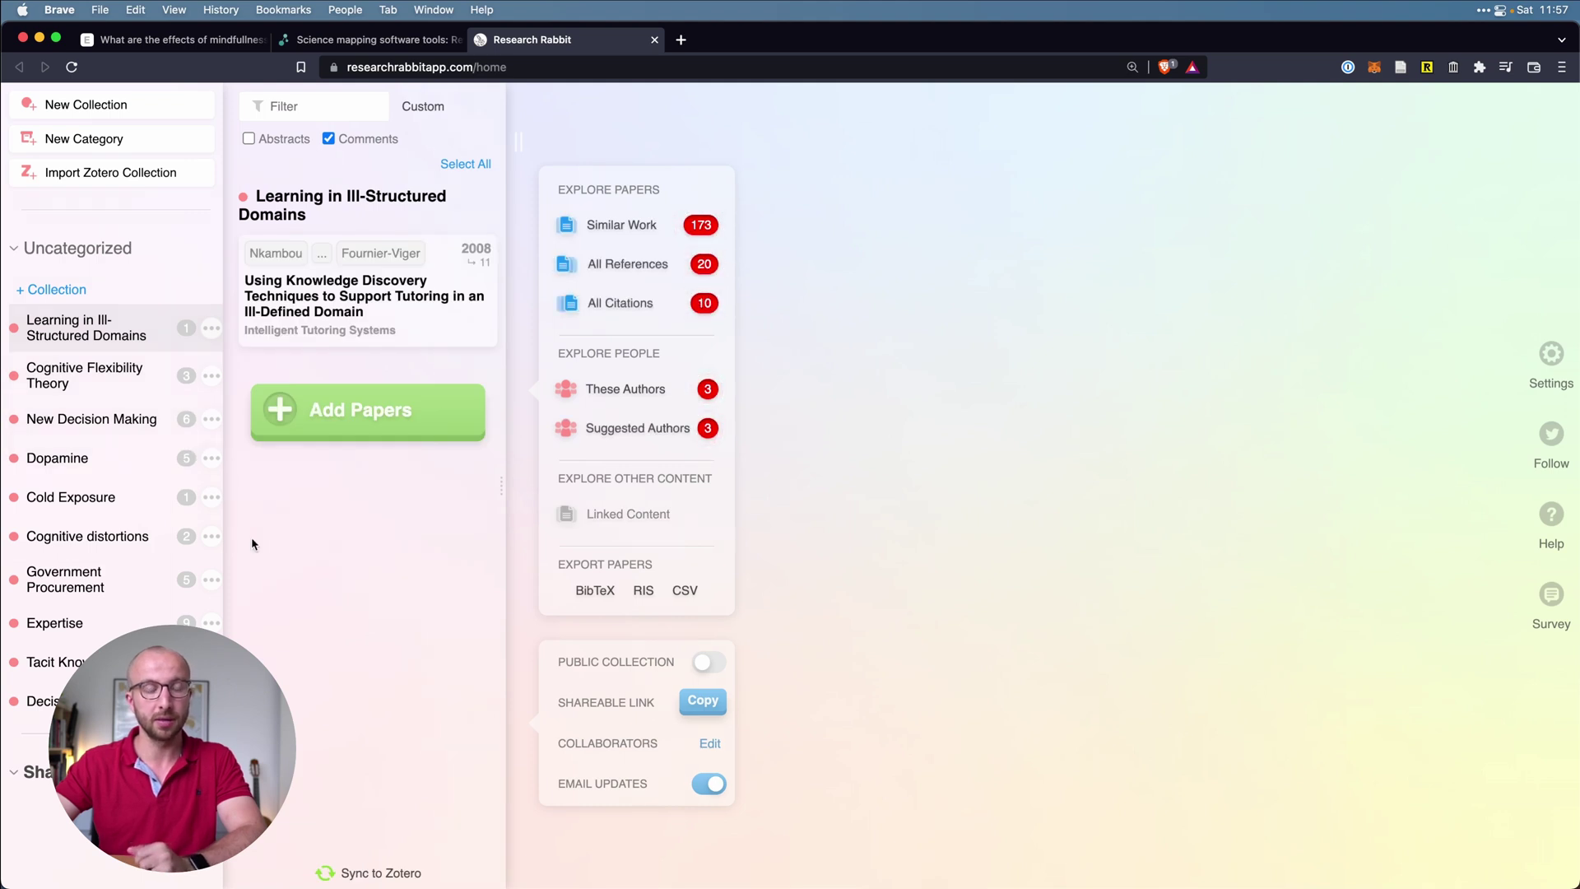
mouse_move(395, 298)
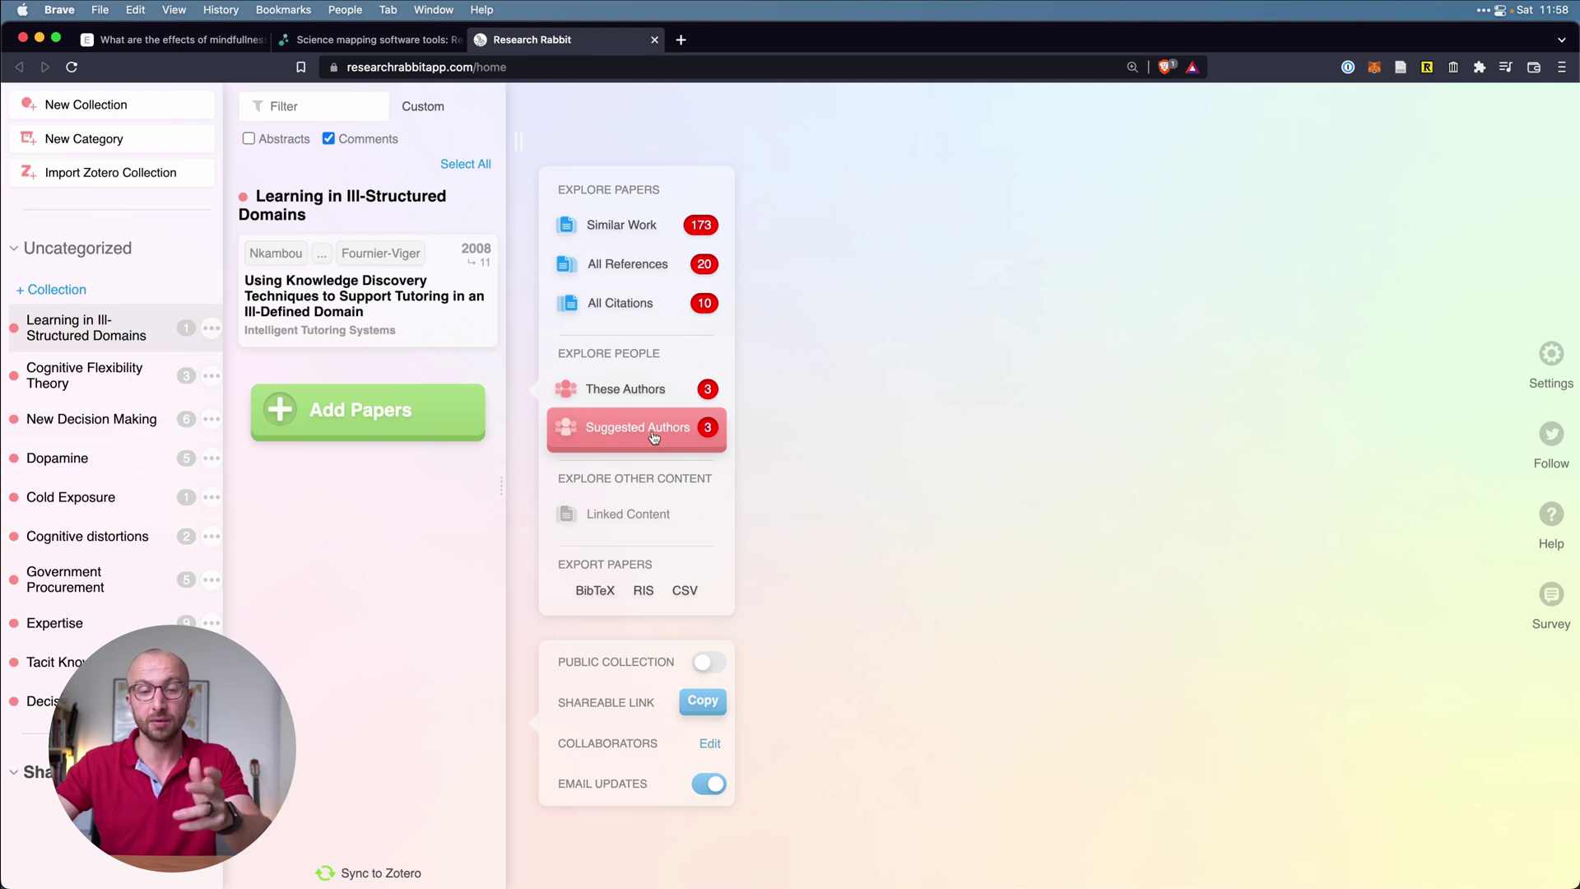
- Show the collection's Similar Work network and open the Fournier-Viger 2008 knowledge-discovery paper
left_click(641, 240)
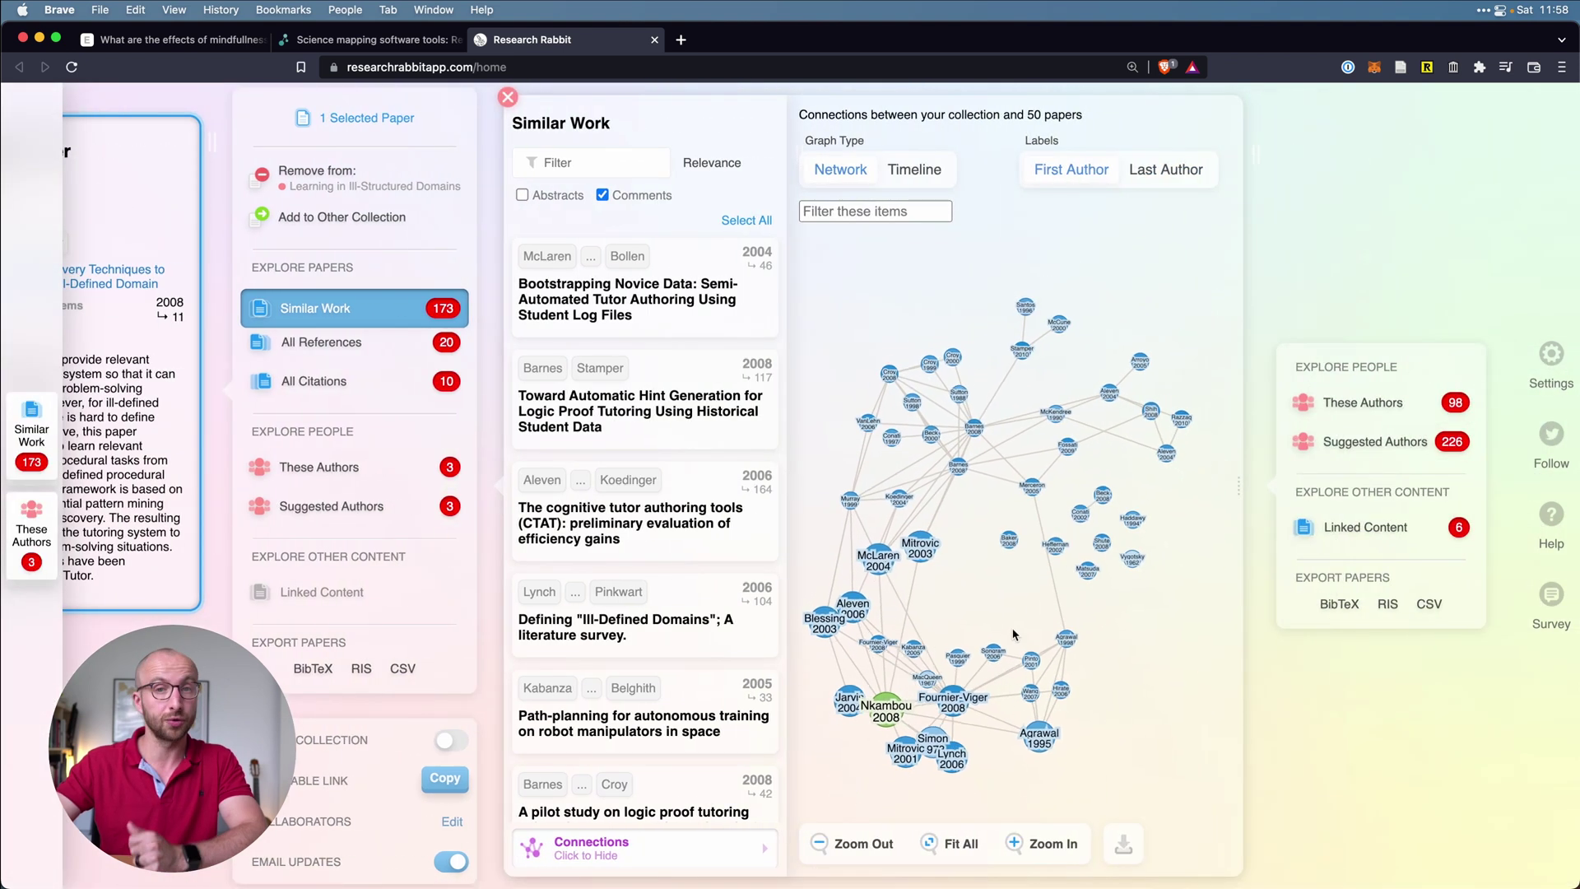
scroll(732, 568, "down", 10)
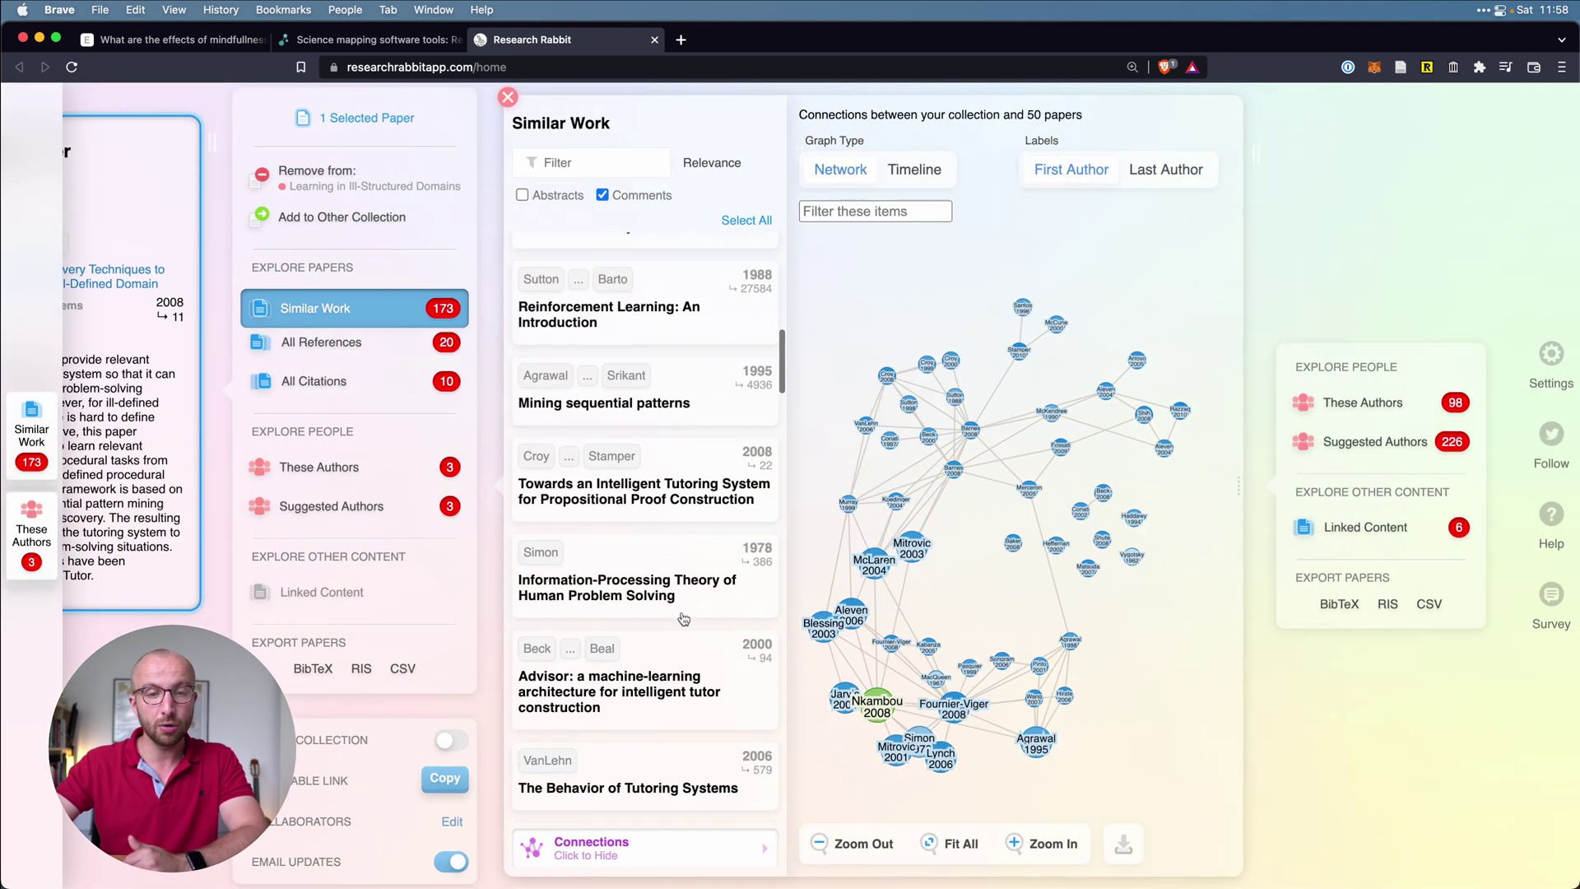
scroll(683, 619, "up", 10)
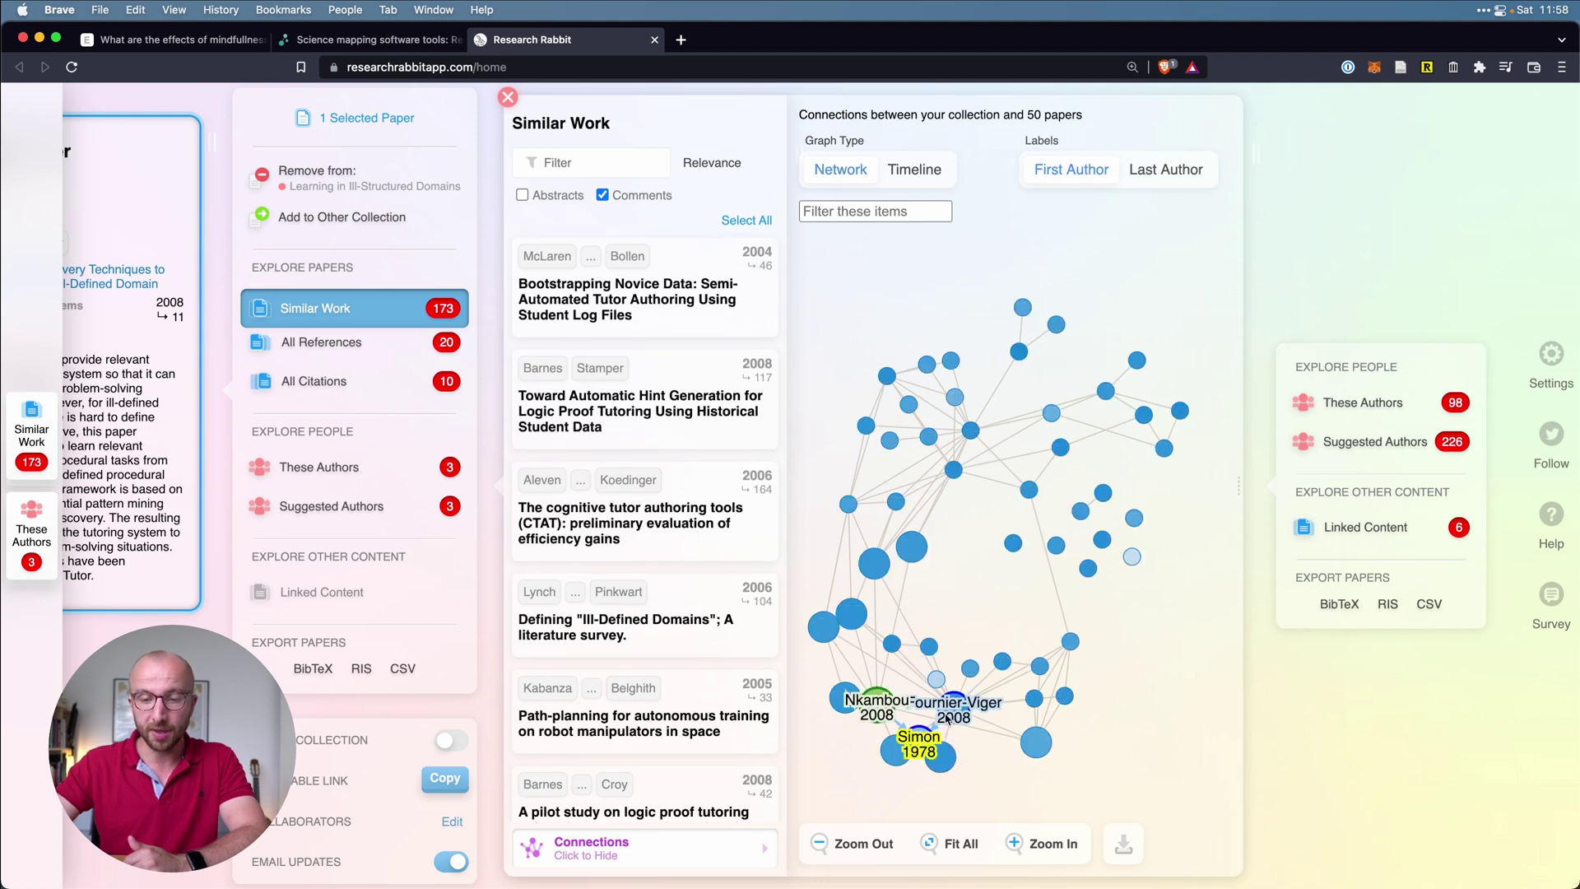
left_click(952, 705)
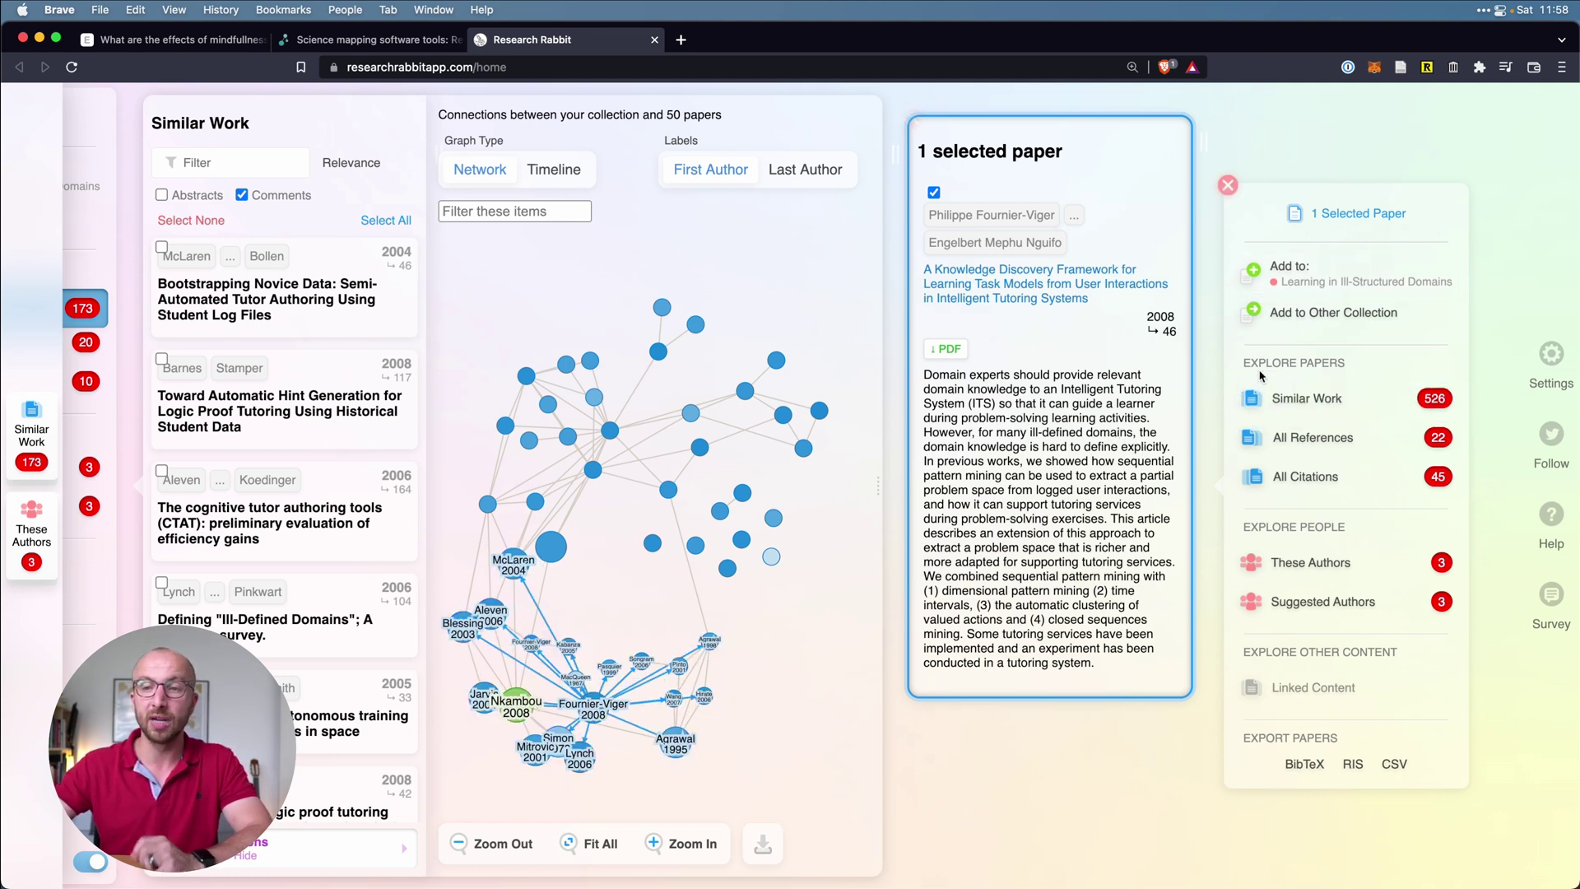
- Add the Fournier-Viger 2008 paper to the Learning in Ill-Structured Domains collection
left_click(1298, 280)
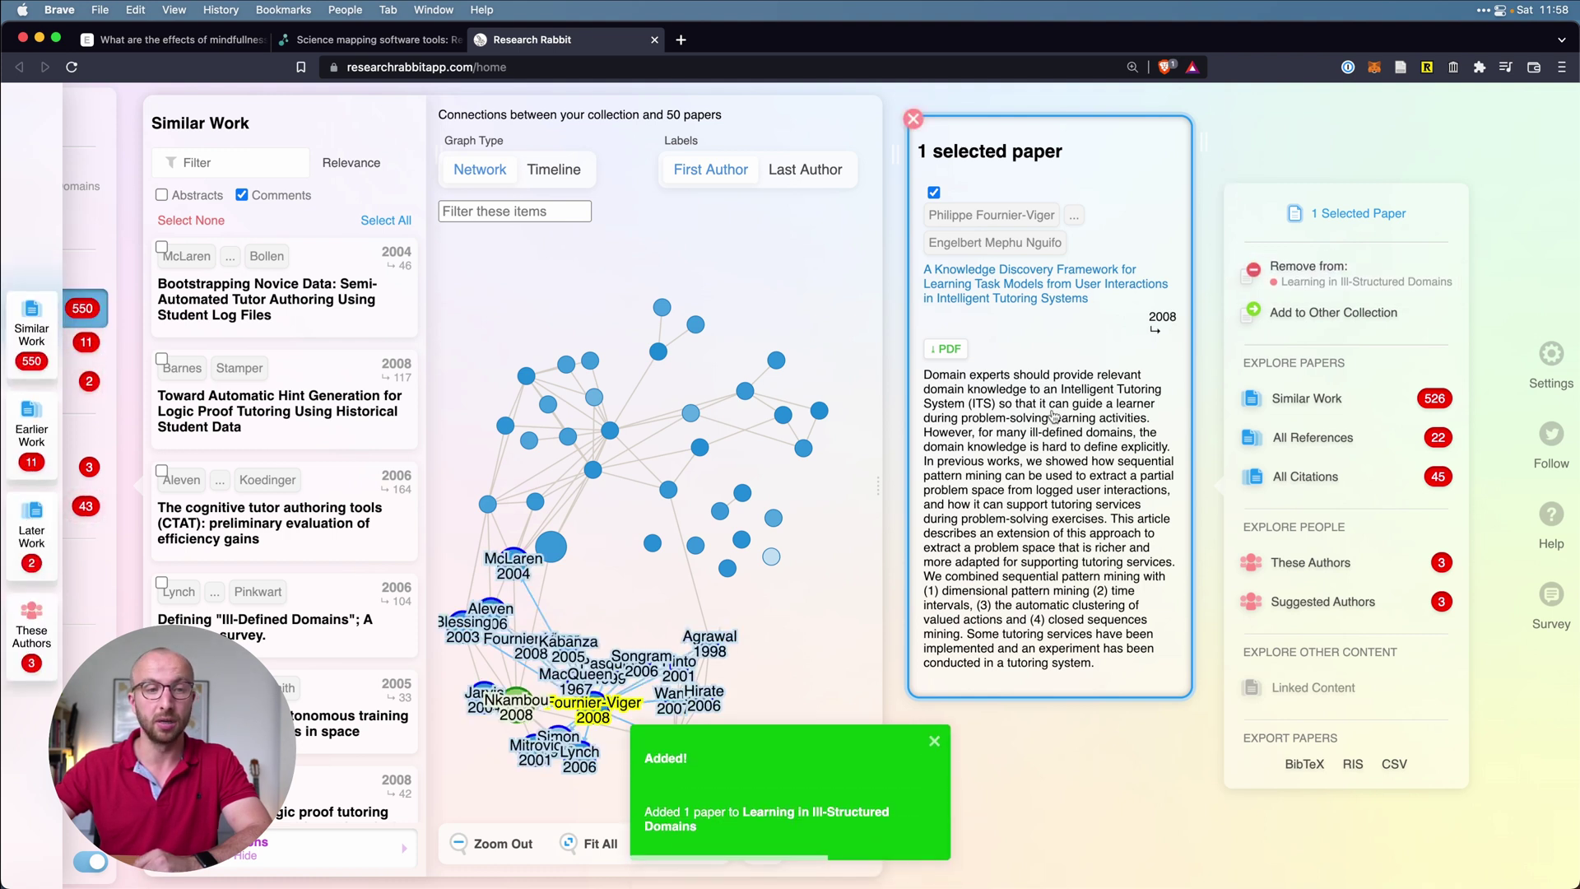